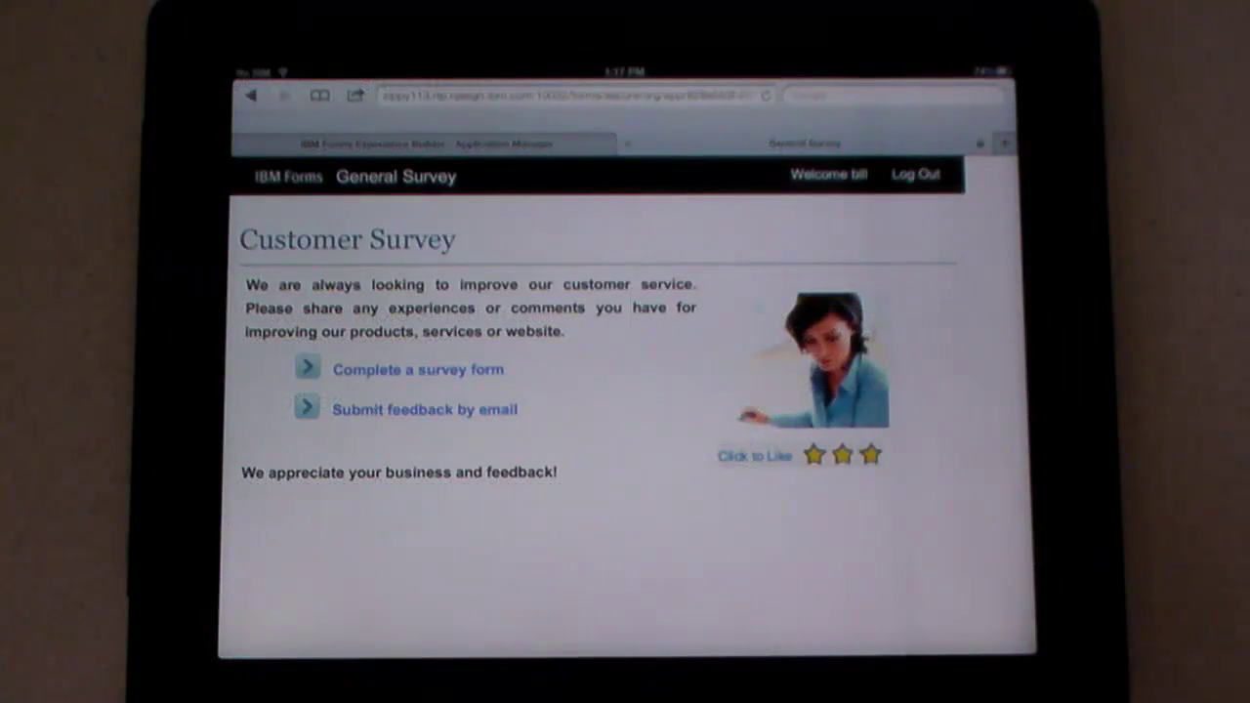
# - Open the survey form and rate Accessibility Satisfied, Responsiveness Neutral, Product Knowledge and Overall Experience Satisfied
pyautogui.click(418, 369)
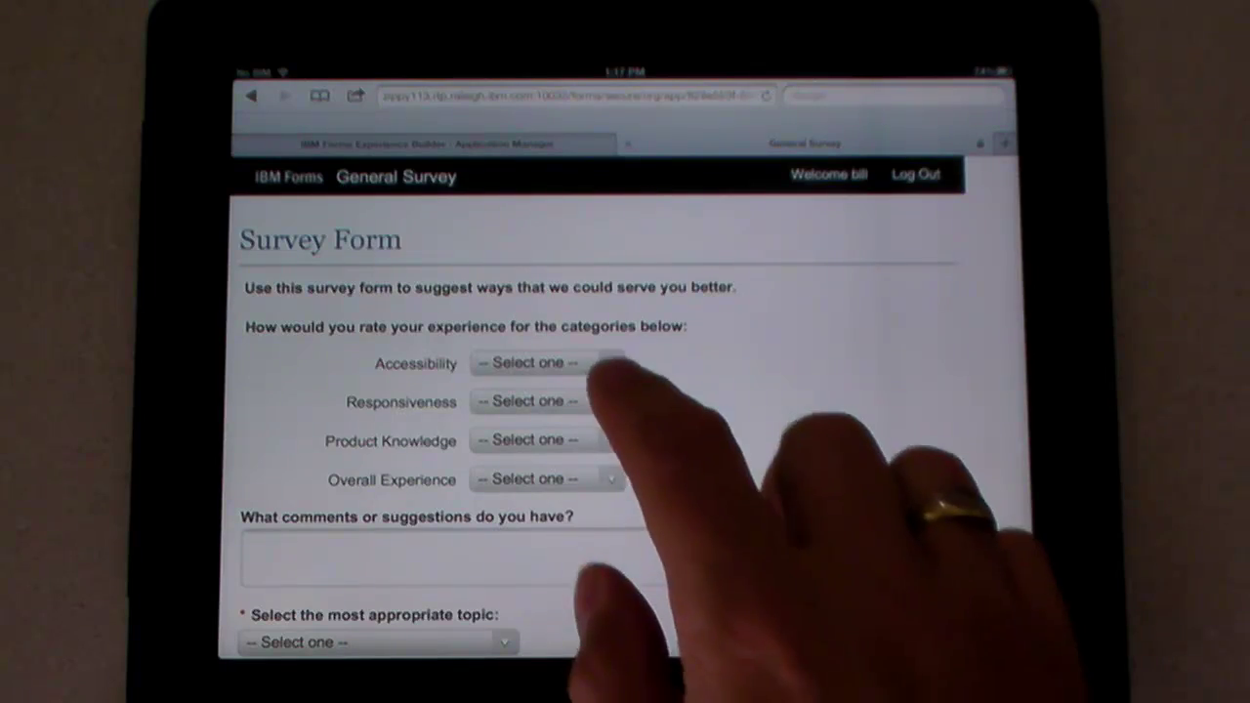
pyautogui.click(562, 363)
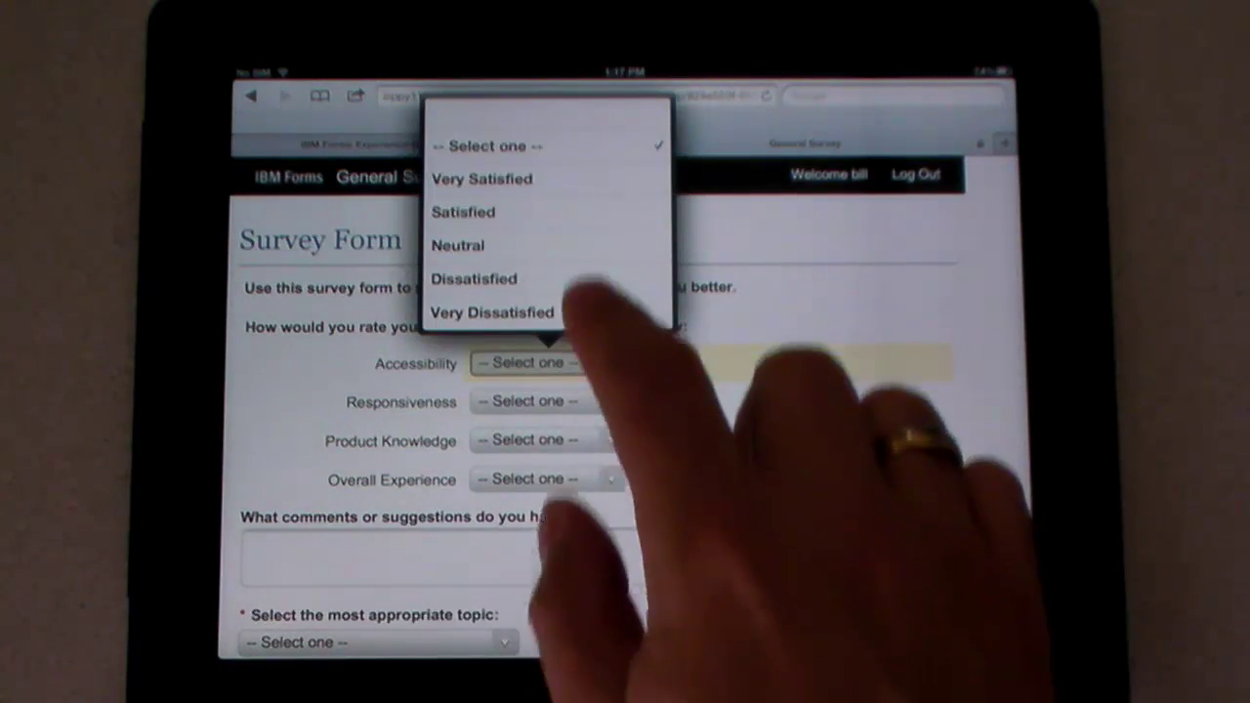
pyautogui.click(532, 212)
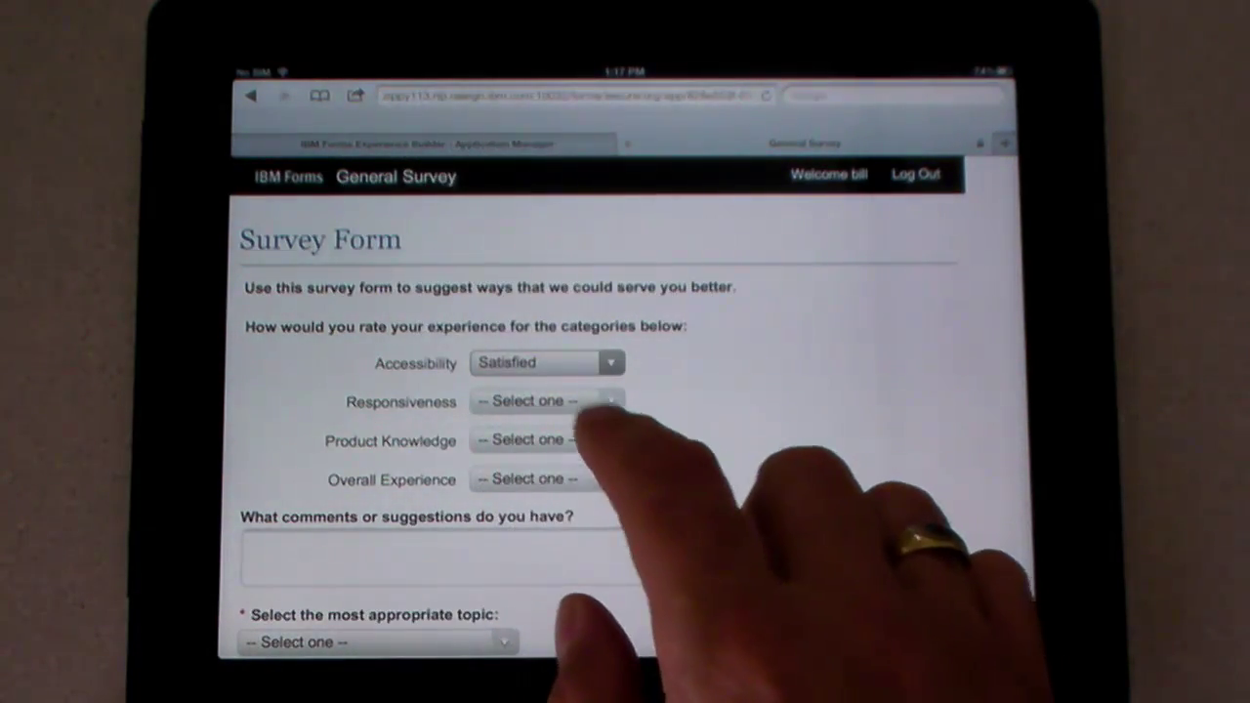
pyautogui.click(547, 400)
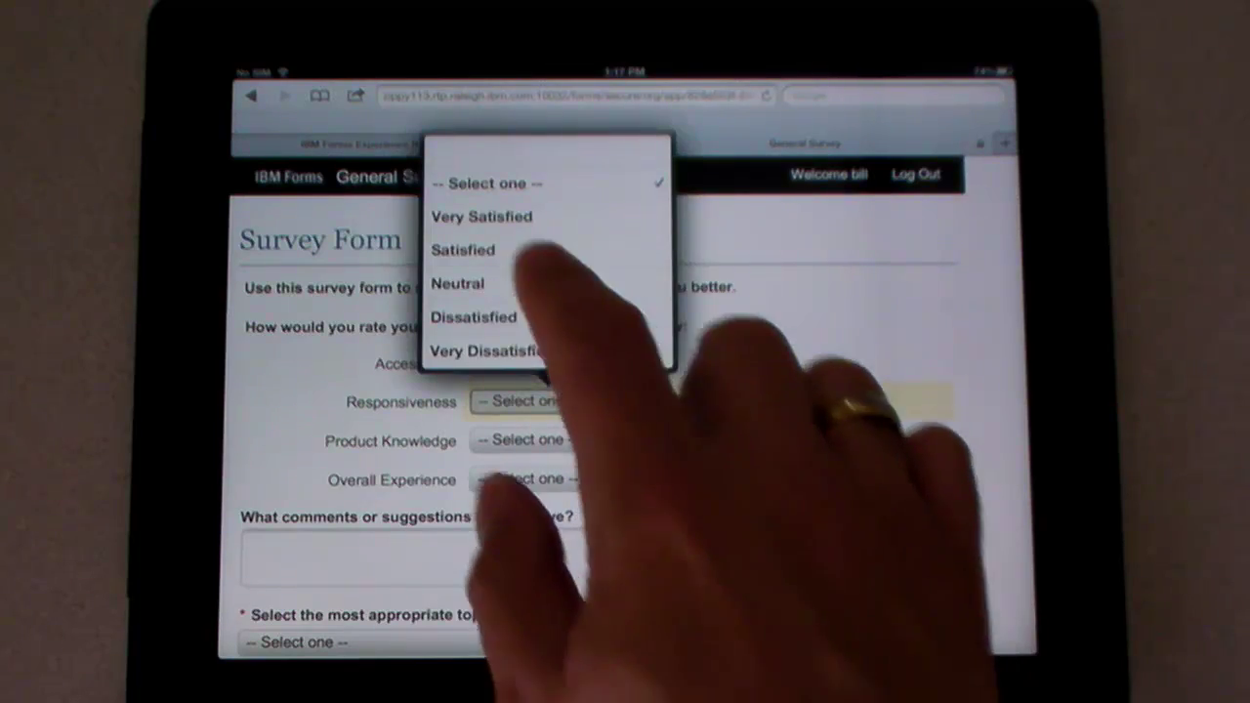
pyautogui.click(542, 281)
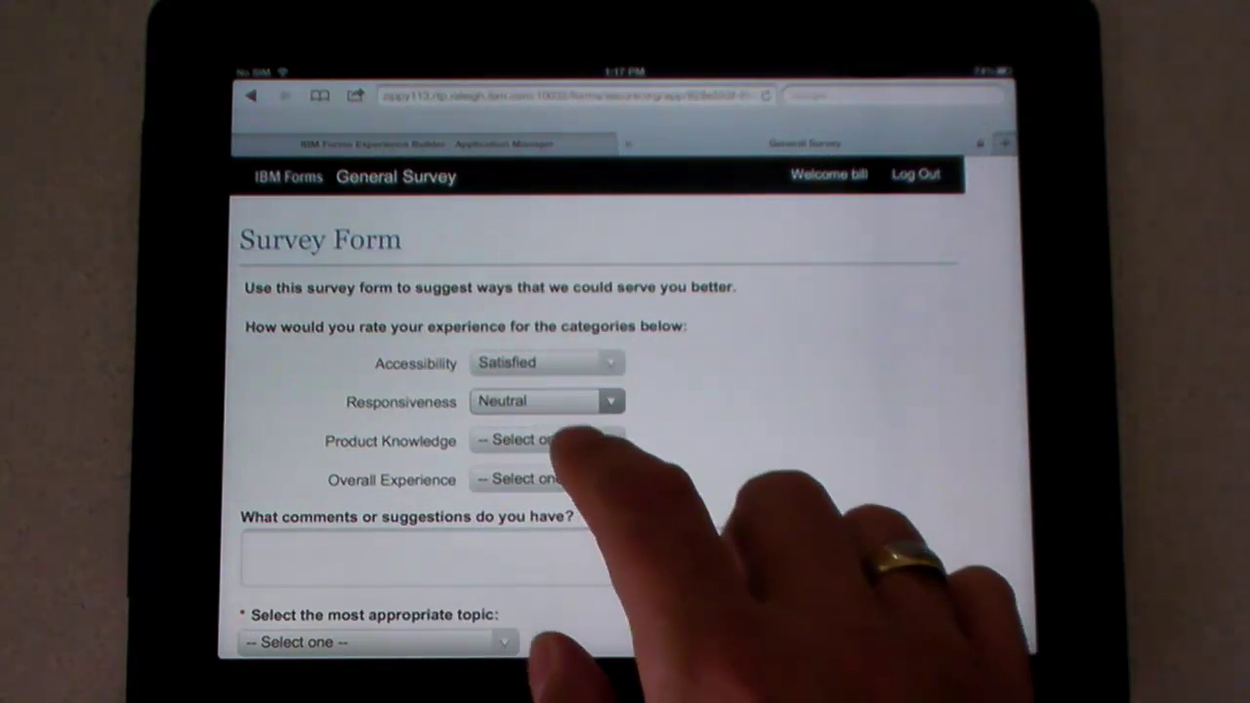
pyautogui.click(532, 439)
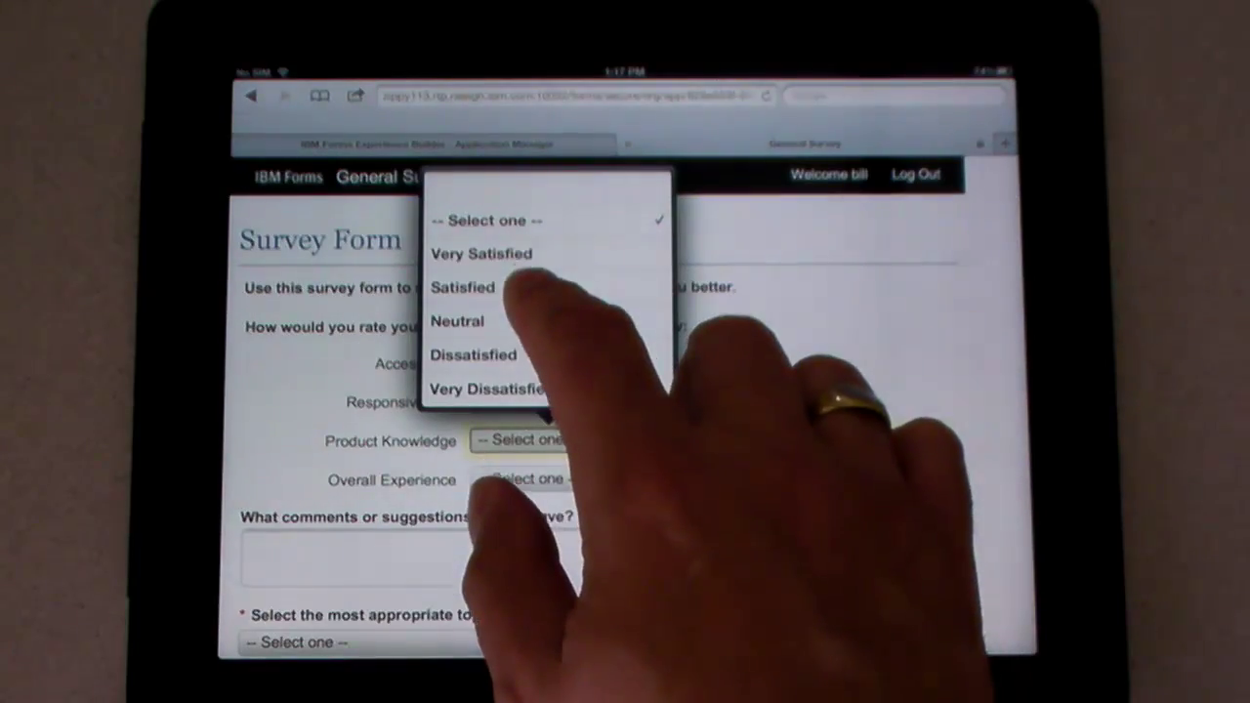
pyautogui.click(527, 287)
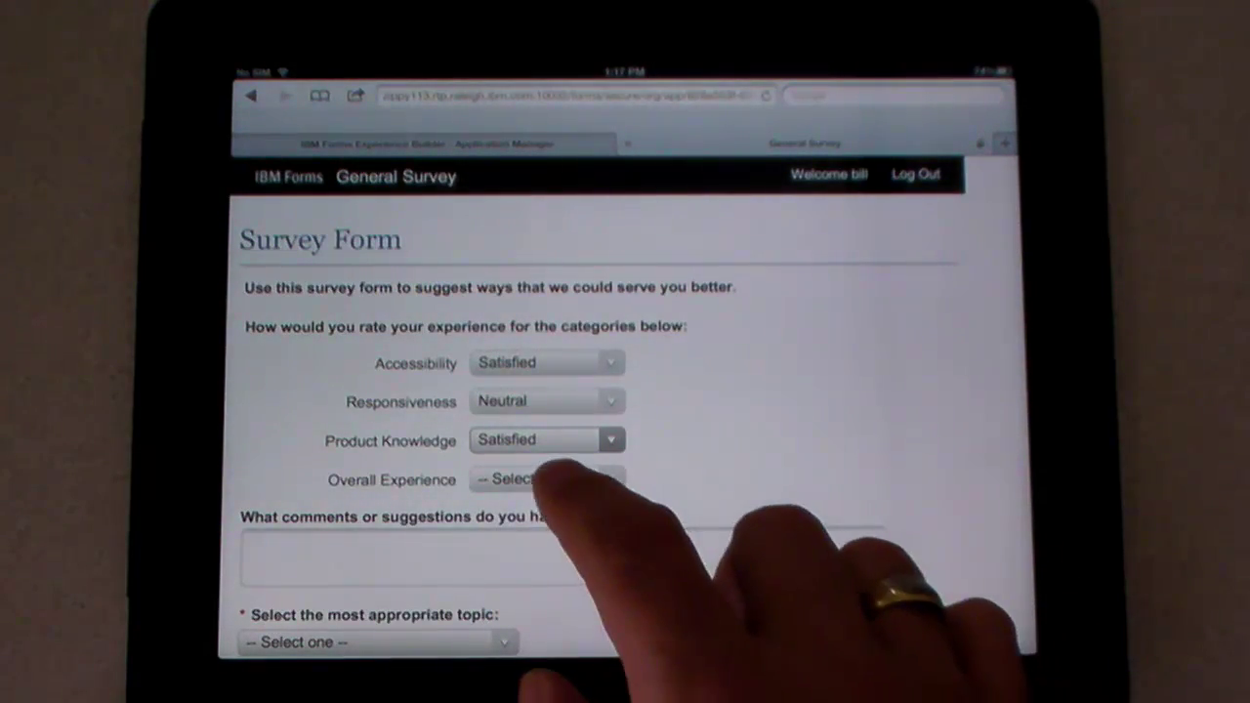
pyautogui.click(546, 479)
pyautogui.click(547, 322)
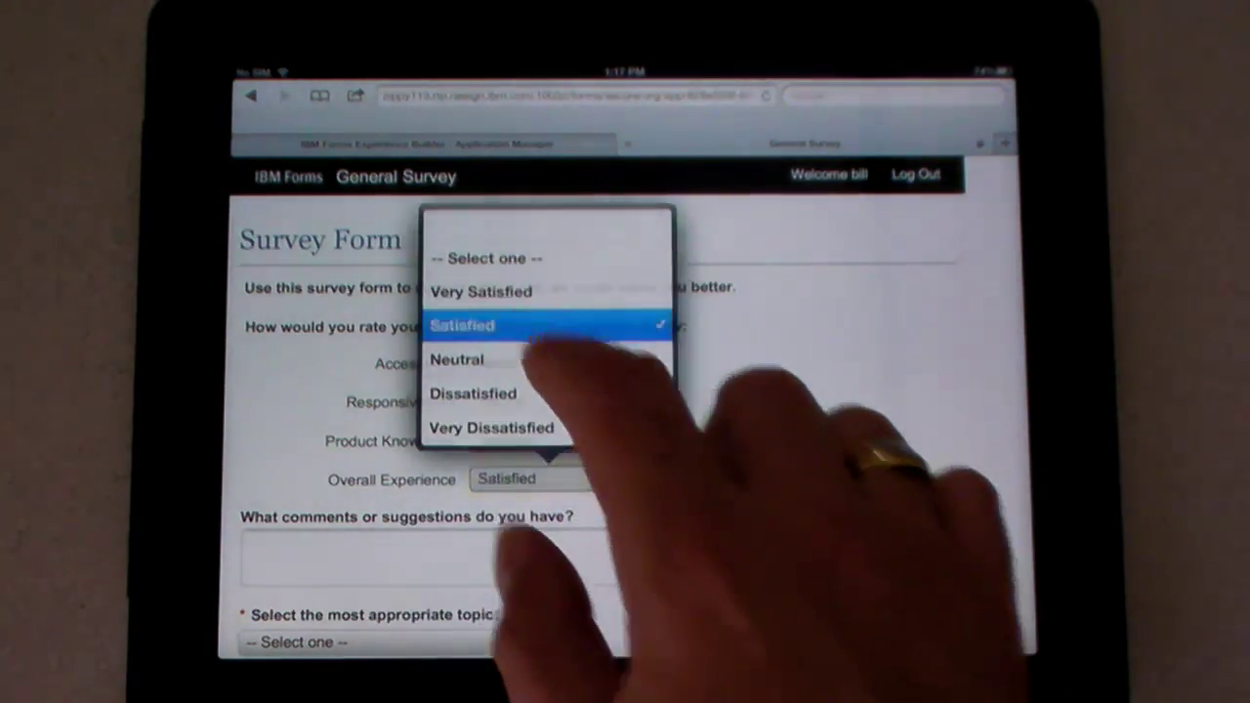
pyautogui.scroll(-3, 650, 518)
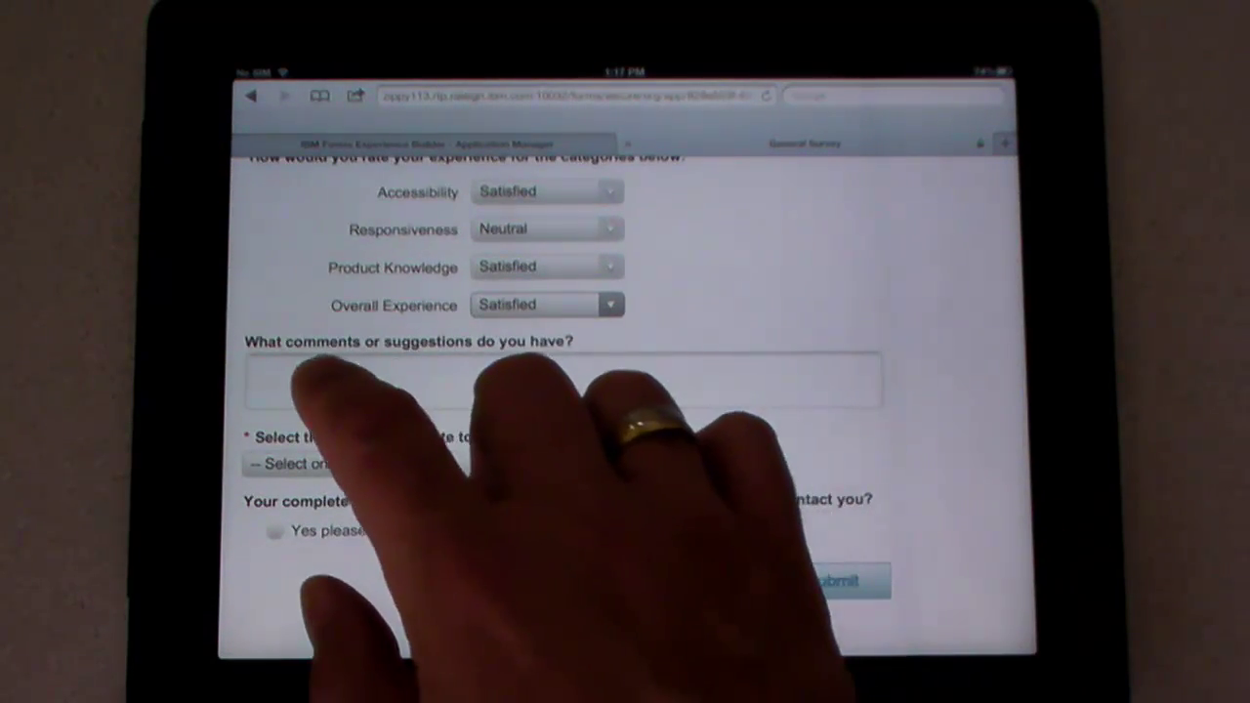
# - Enter 'Need free parking' as the comment and continue to the topic picker
pyautogui.click(351, 383)
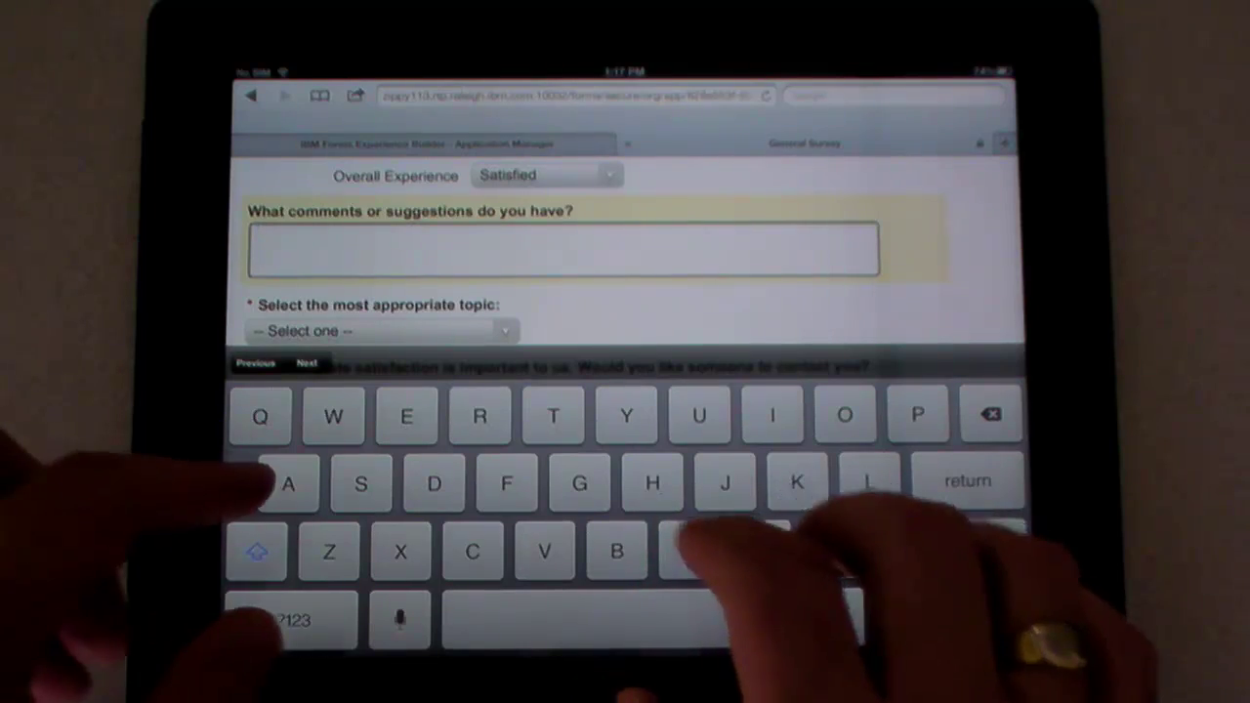
pyautogui.write('Ne')
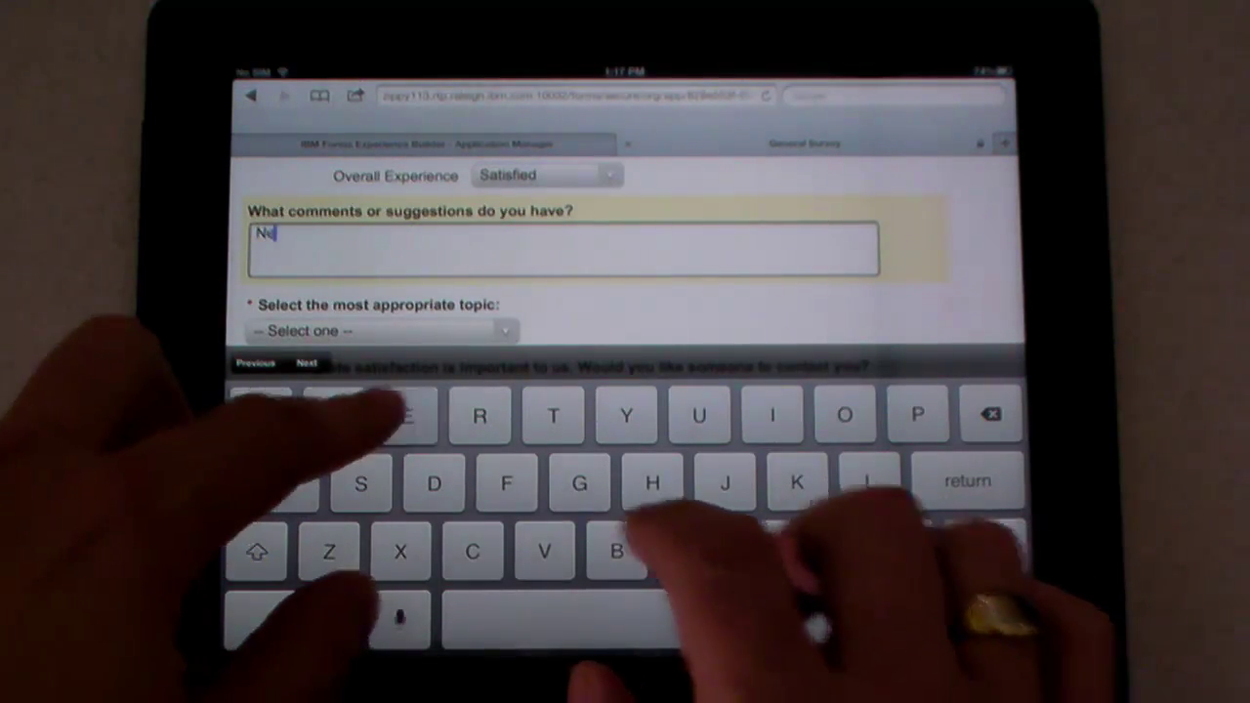
pyautogui.write('ed ')
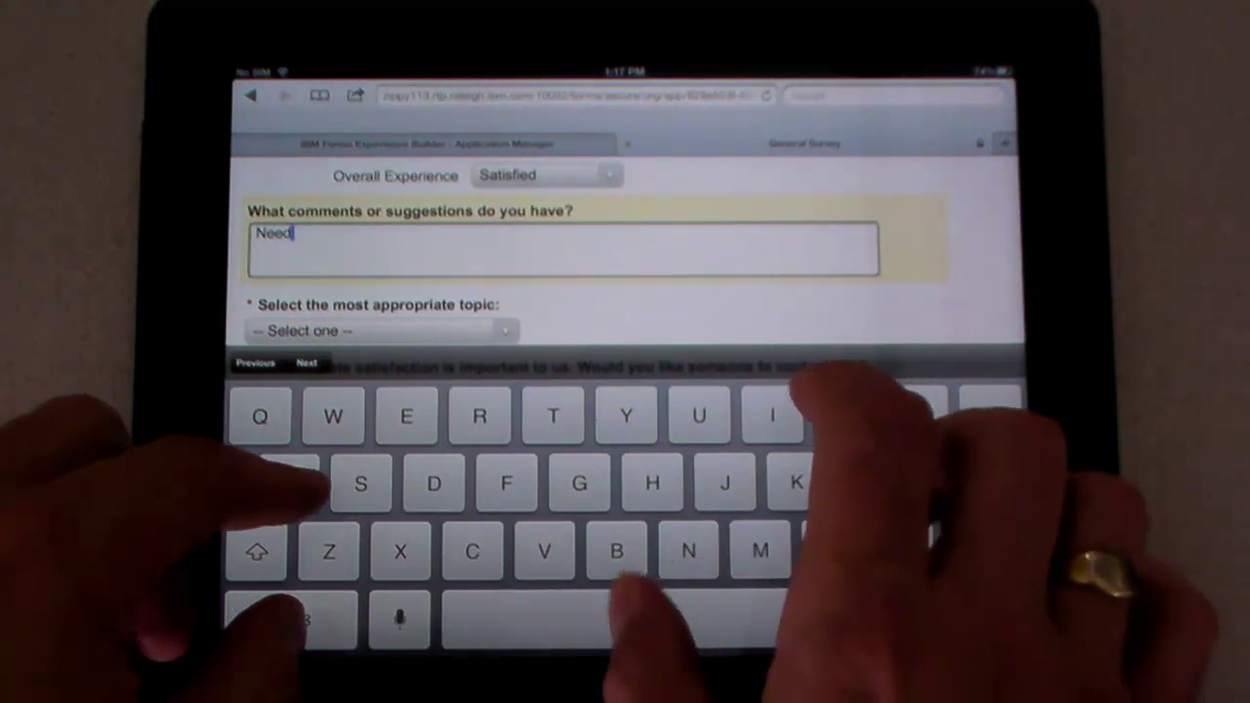
pyautogui.write('free')
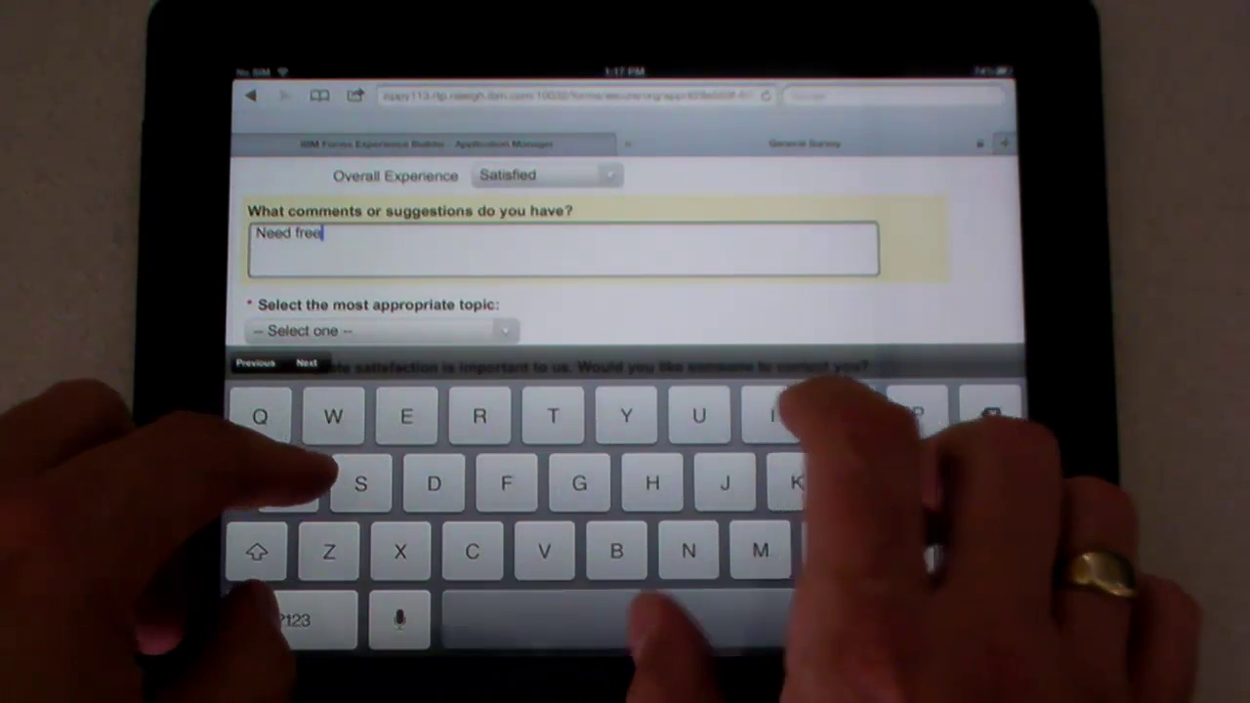
pyautogui.write(' park')
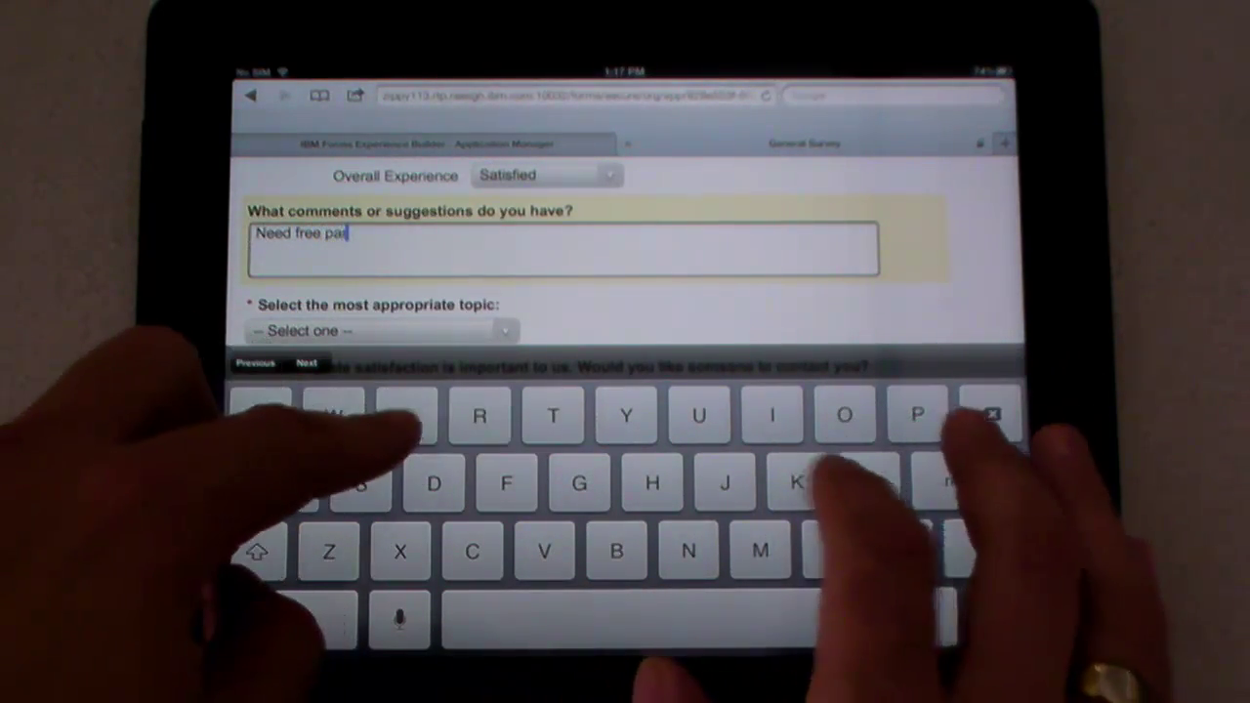
pyautogui.write('ing')
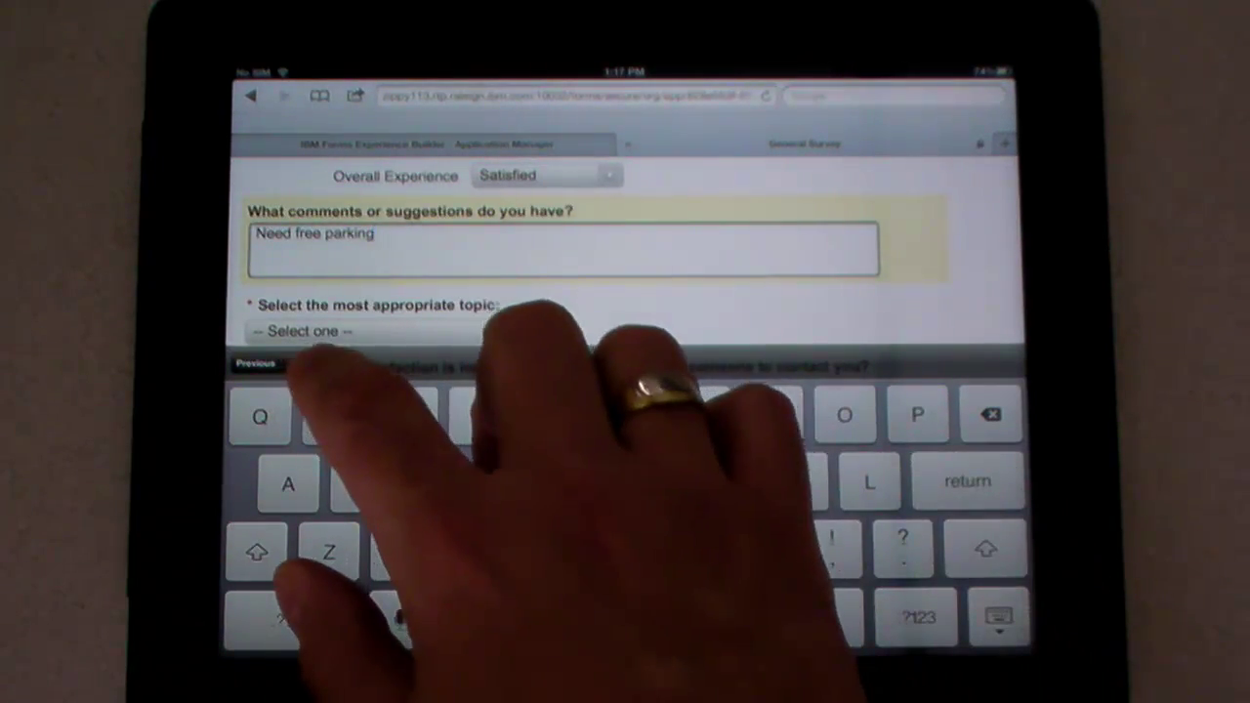
pyautogui.click(307, 362)
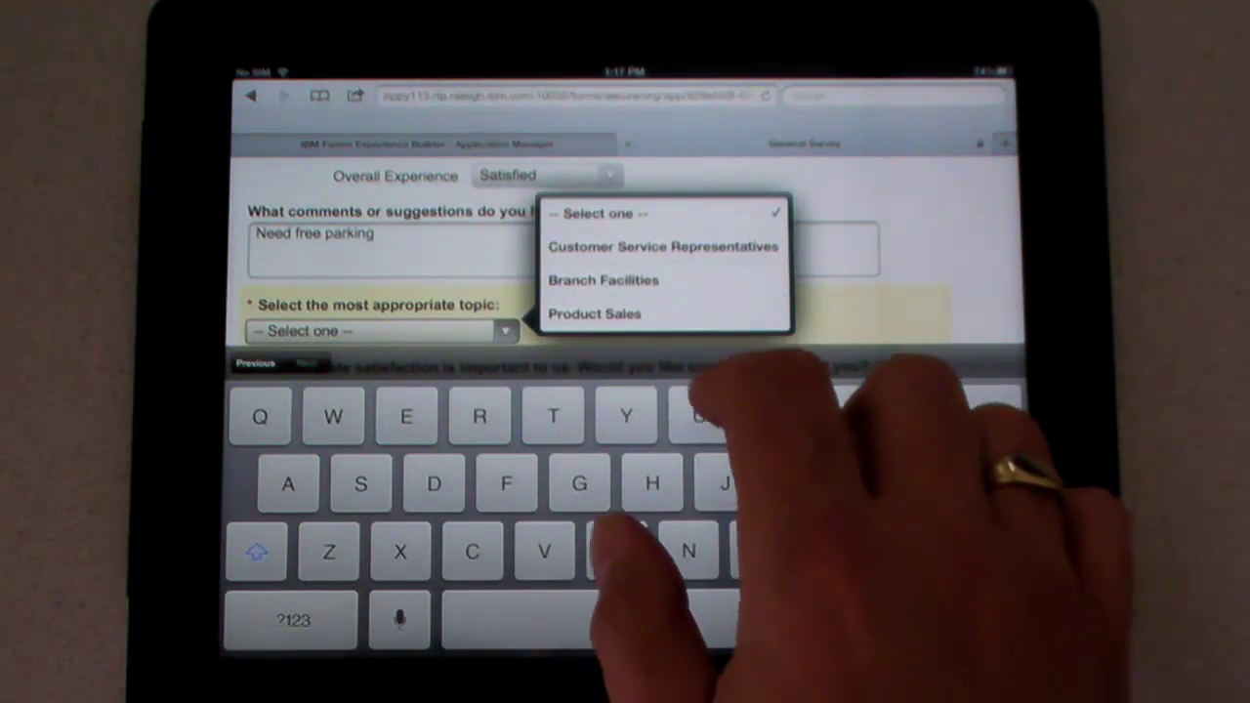
# - Choose Product Sales as the survey topic, replacing Branch Facilities
pyautogui.click(615, 280)
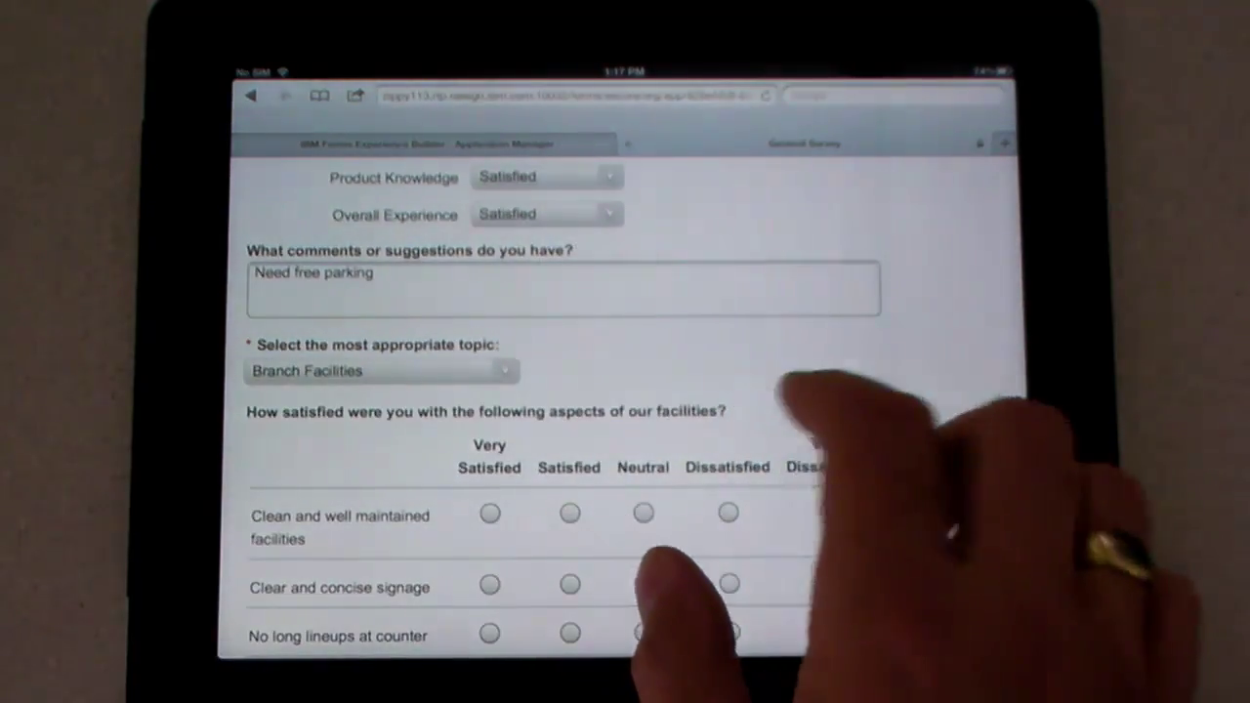
pyautogui.scroll(-4, 664, 478)
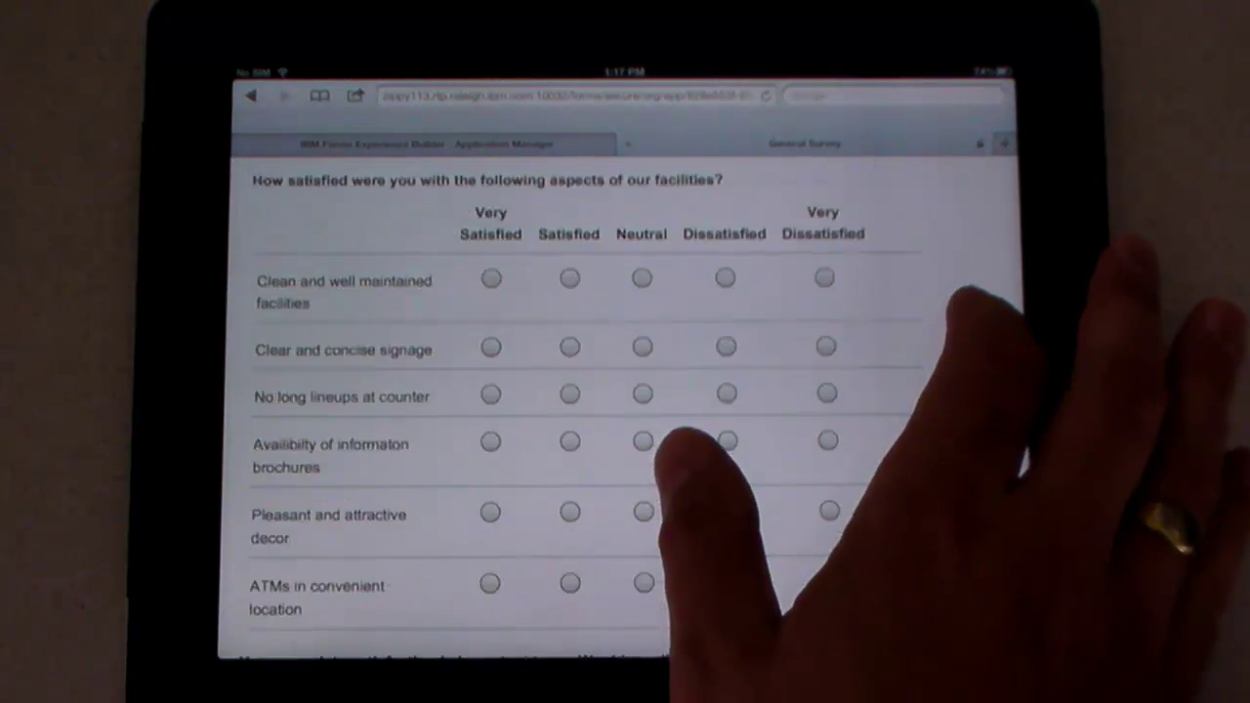
pyautogui.scroll(2, 688, 468)
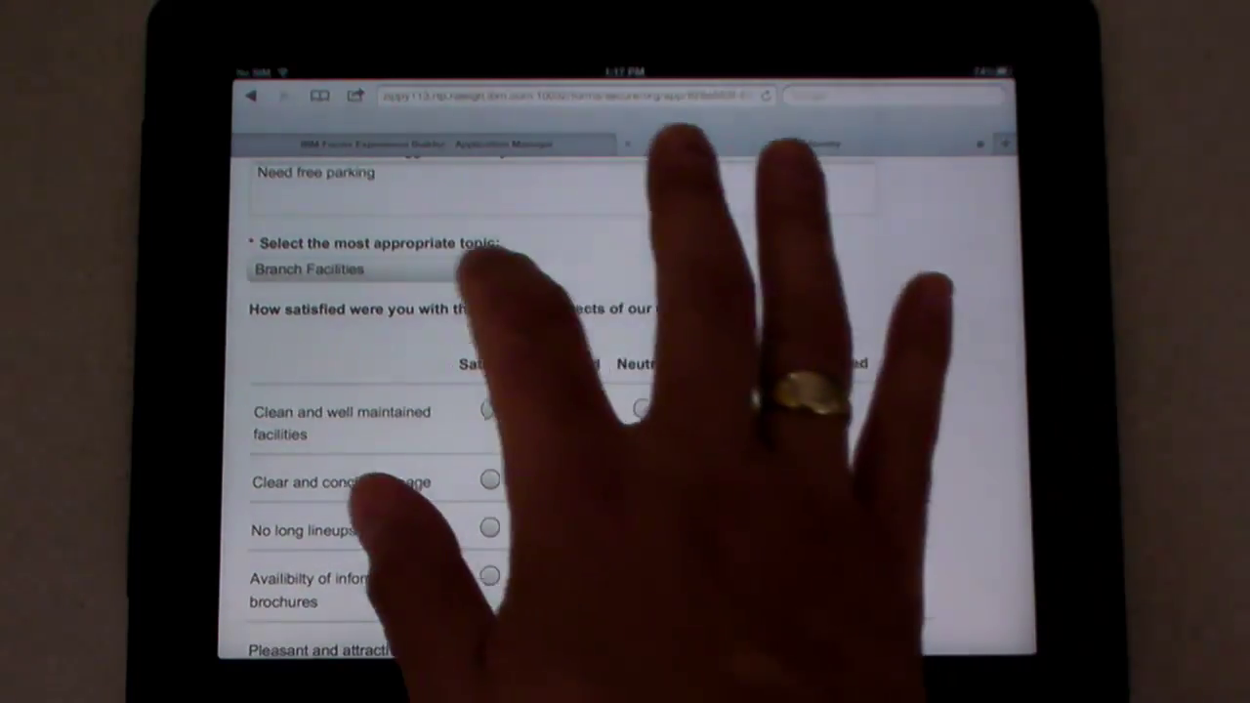
pyautogui.click(381, 262)
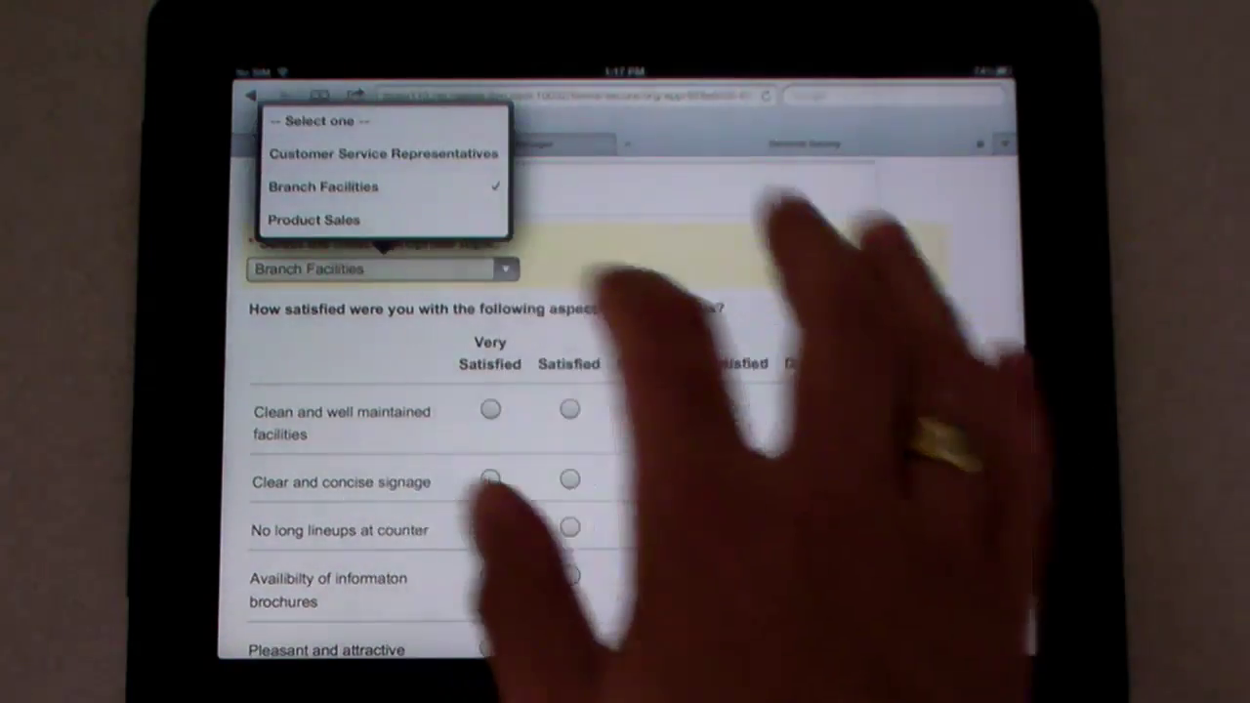
pyautogui.click(314, 220)
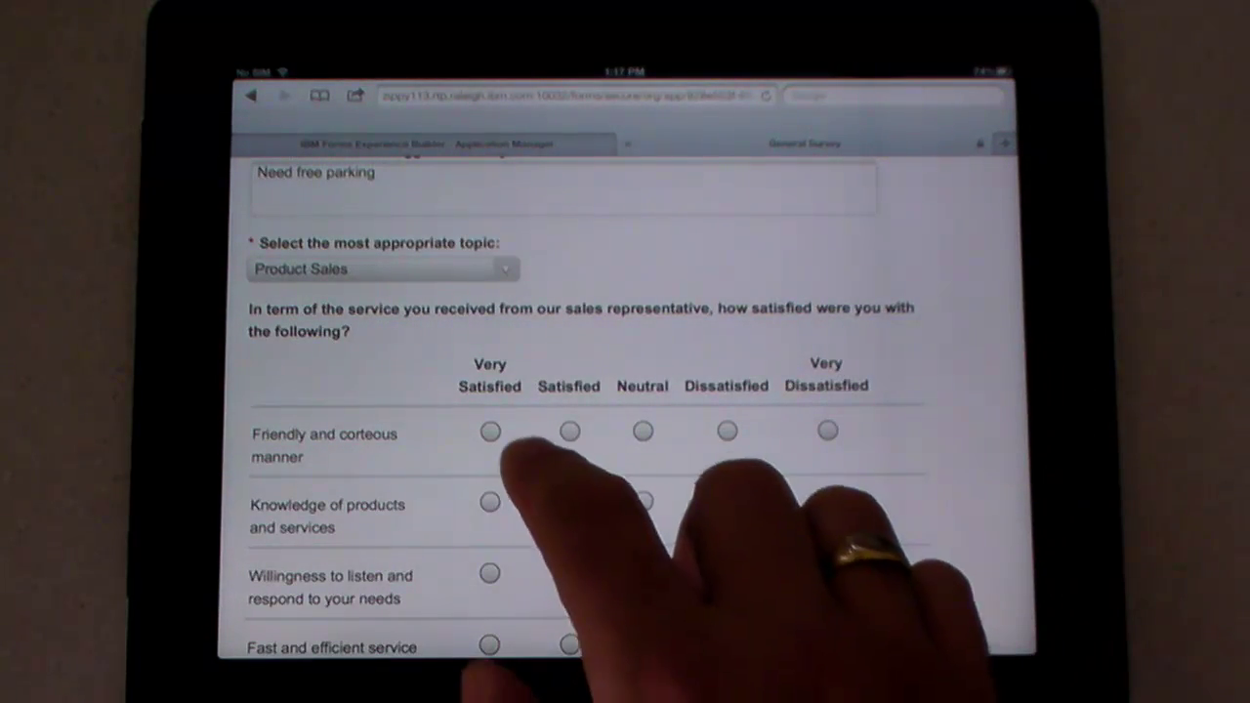
# - Rate courtesy, knowledge, listening and recognition Satisfied, fast service Very Satisfied, other services Neutral
pyautogui.click(569, 431)
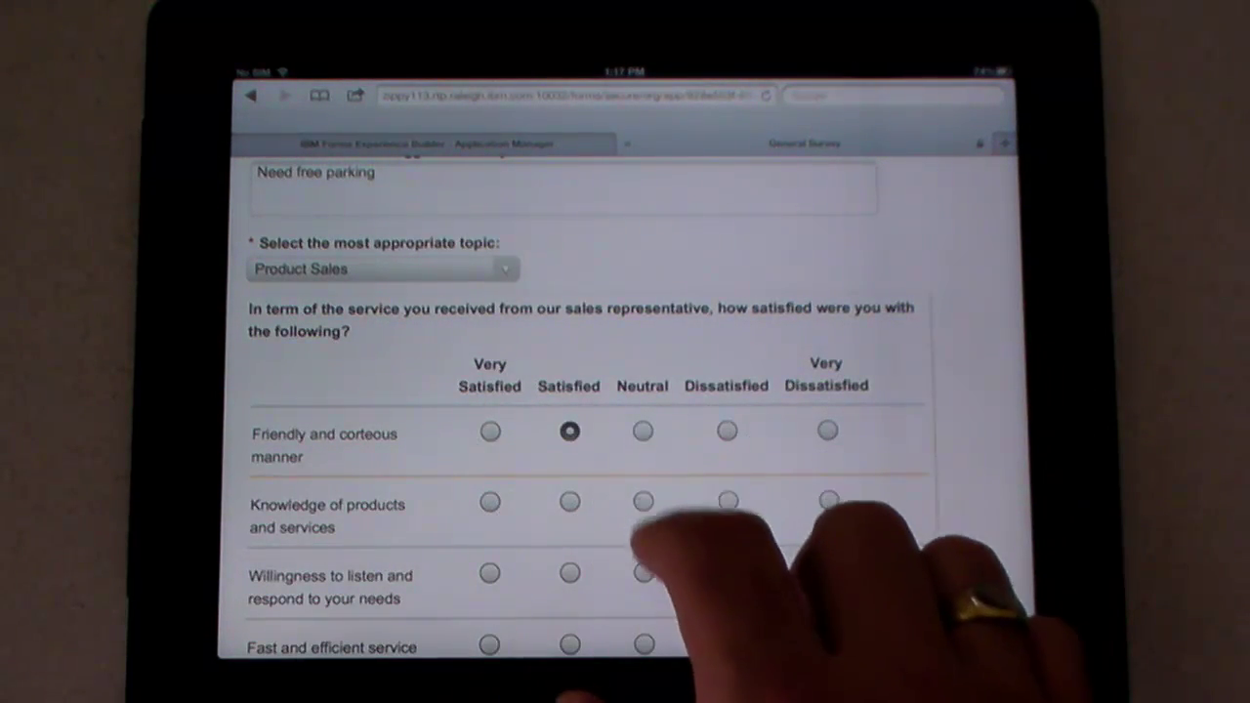
pyautogui.click(569, 501)
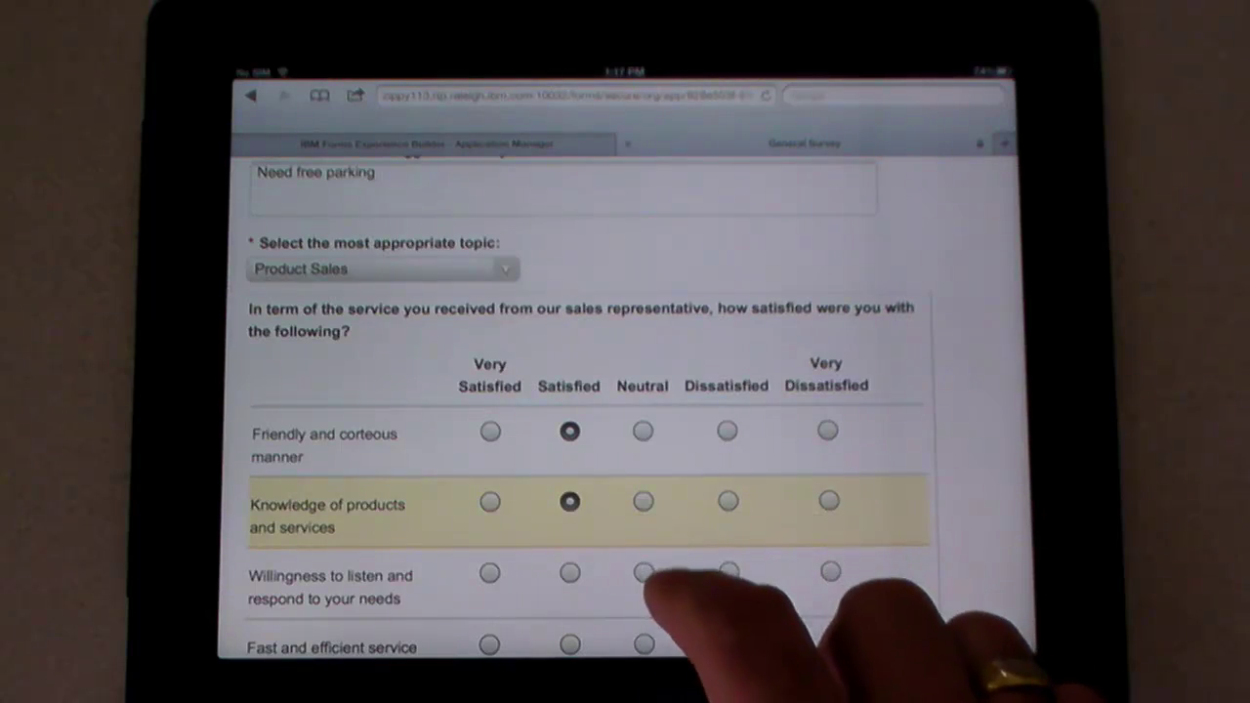
pyautogui.click(570, 572)
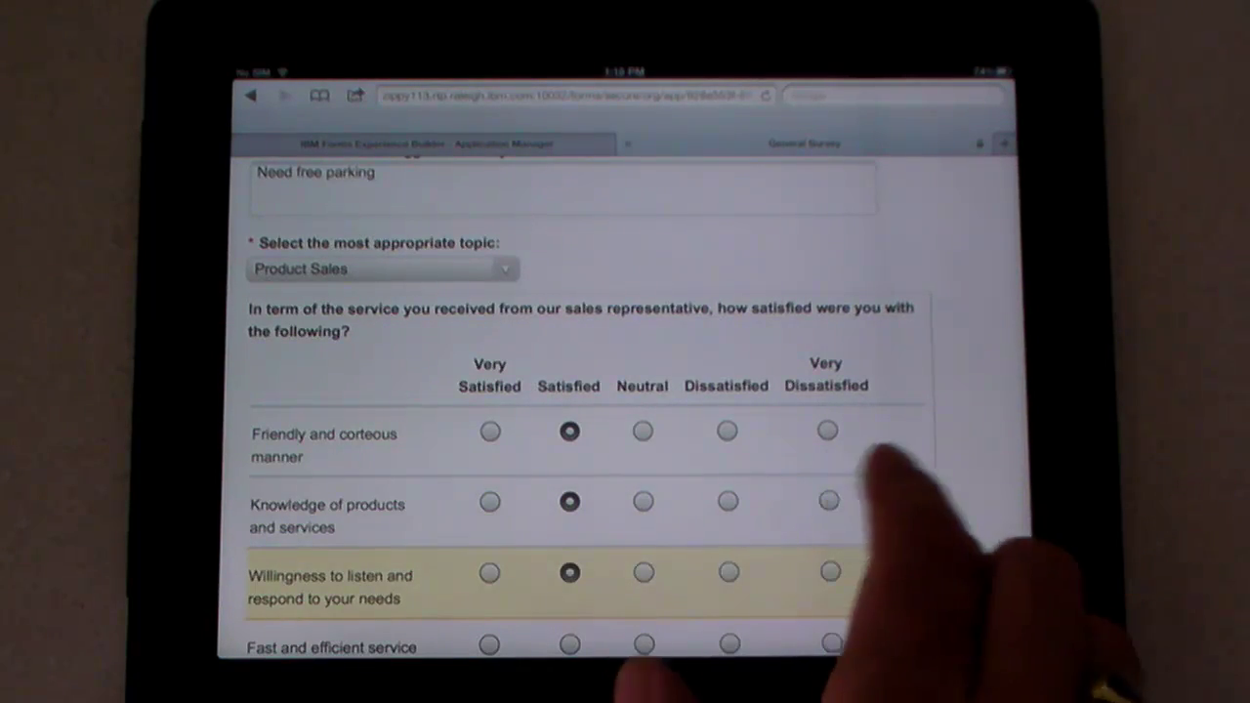
pyautogui.scroll(-4, 646, 586)
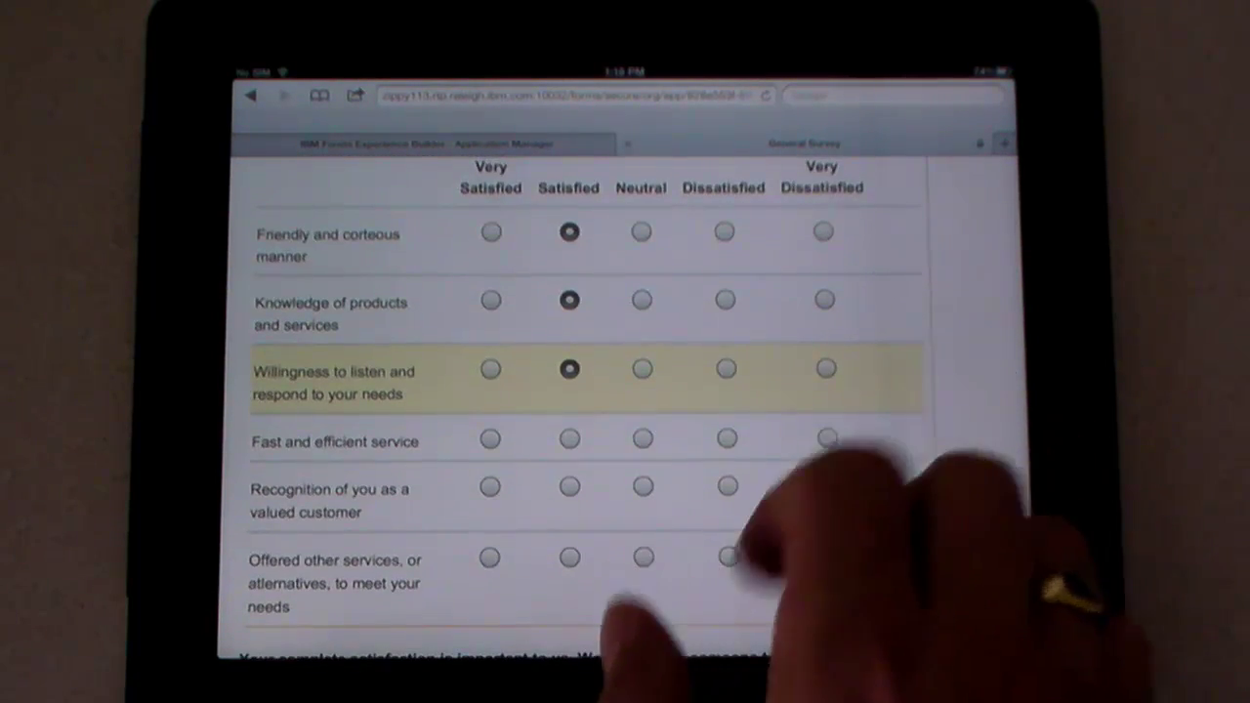
pyautogui.click(490, 438)
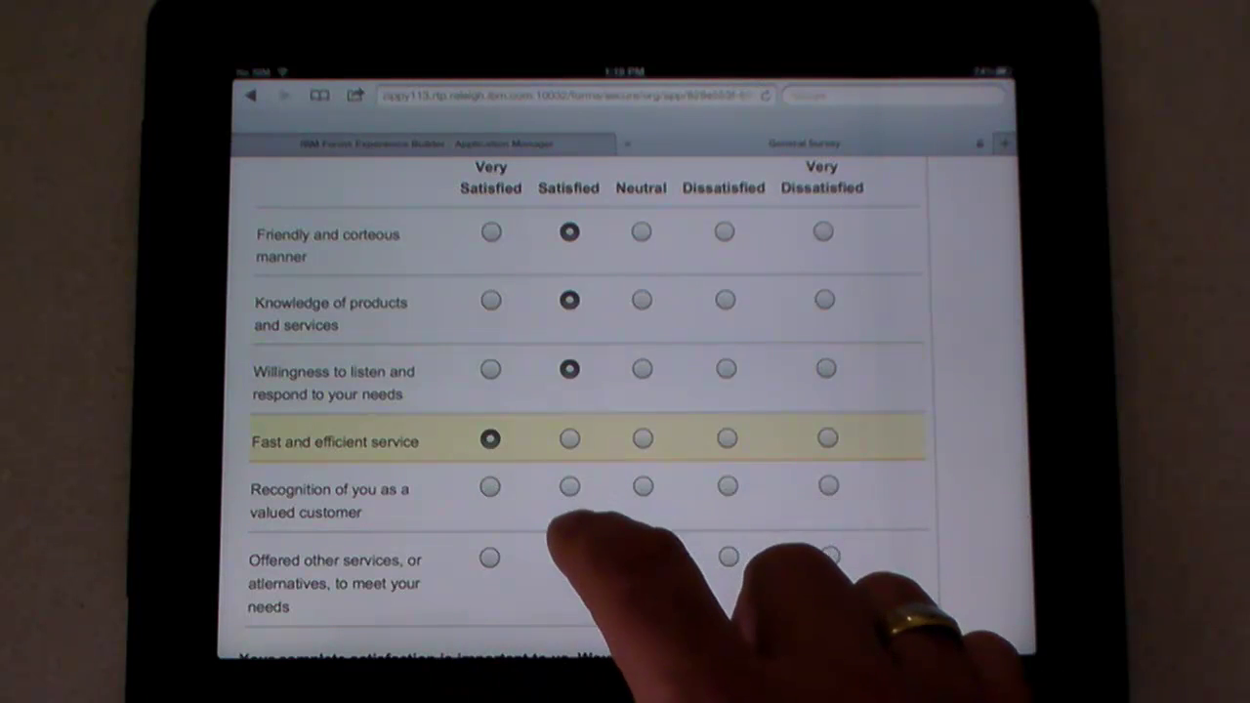
pyautogui.click(569, 487)
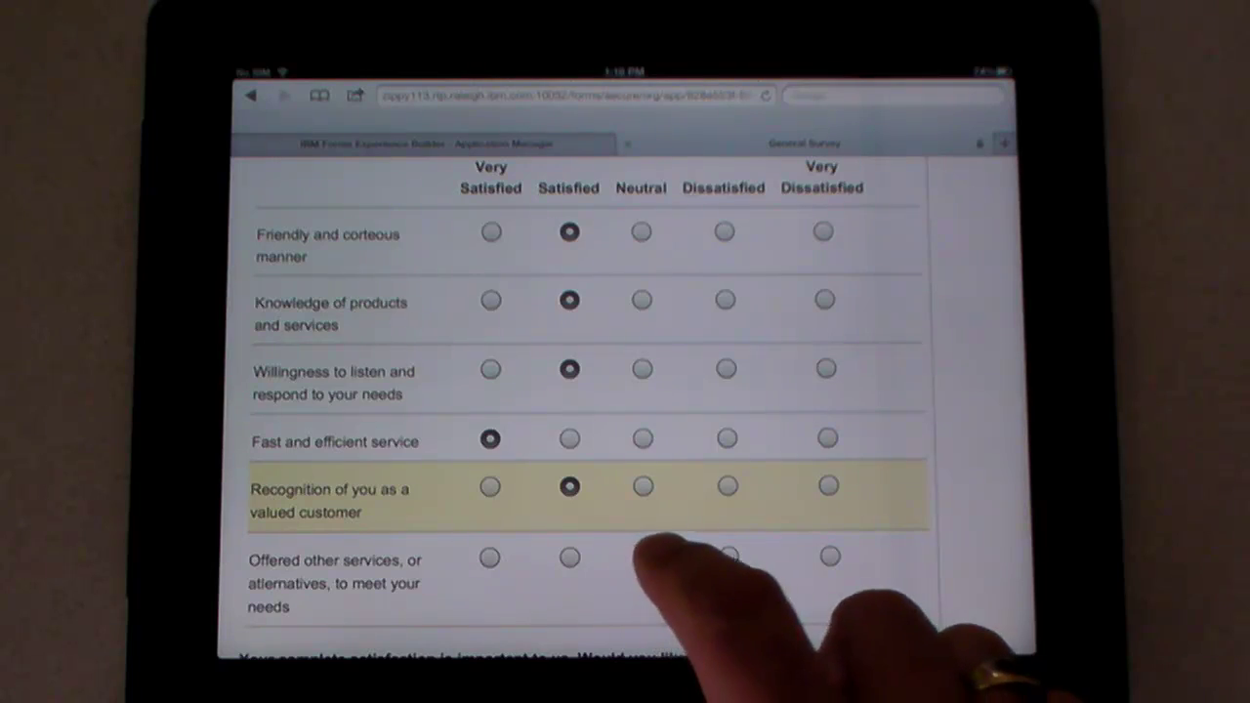
pyautogui.click(643, 556)
pyautogui.scroll(-4, 947, 477)
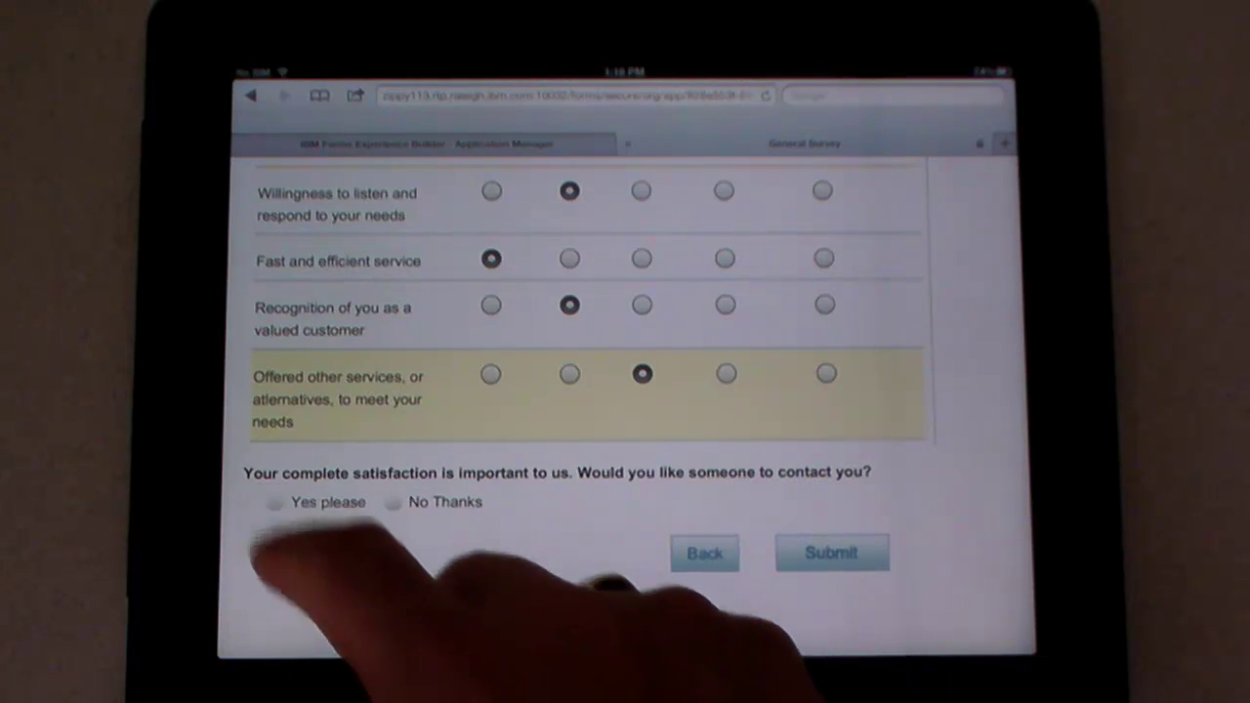
# - Answer No Thanks to being contacted and submit the survey
pyautogui.click(274, 501)
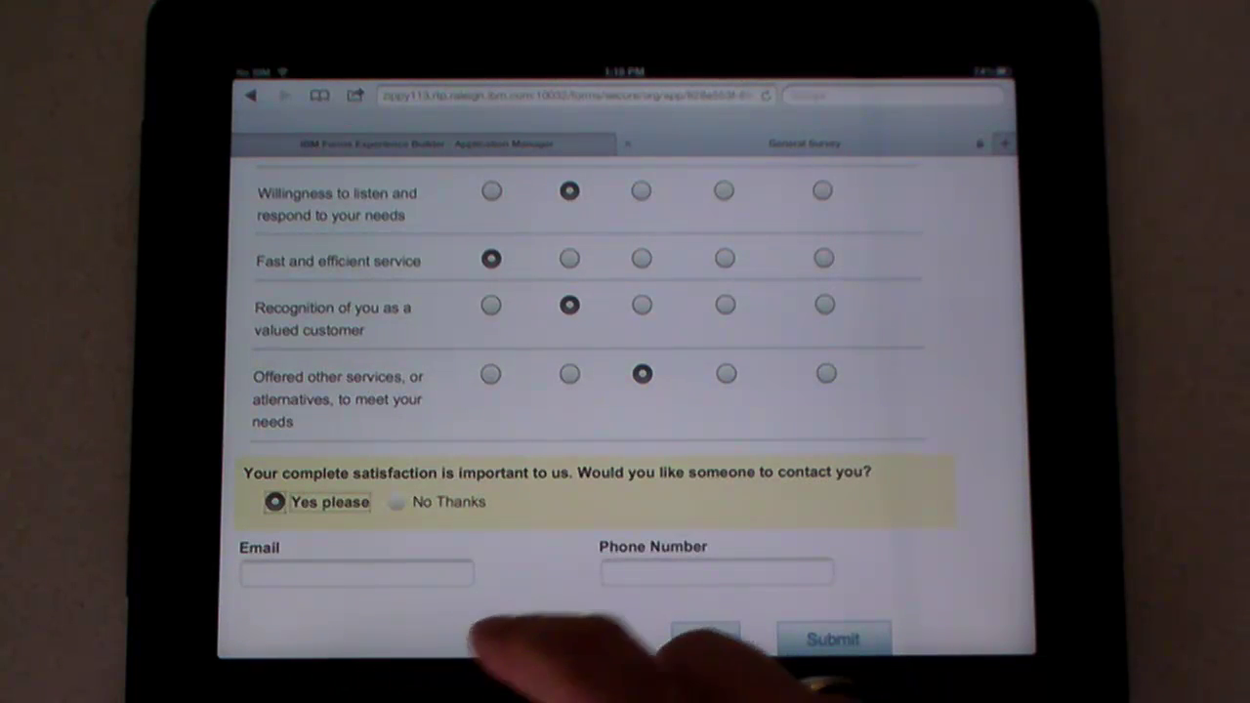
pyautogui.click(391, 501)
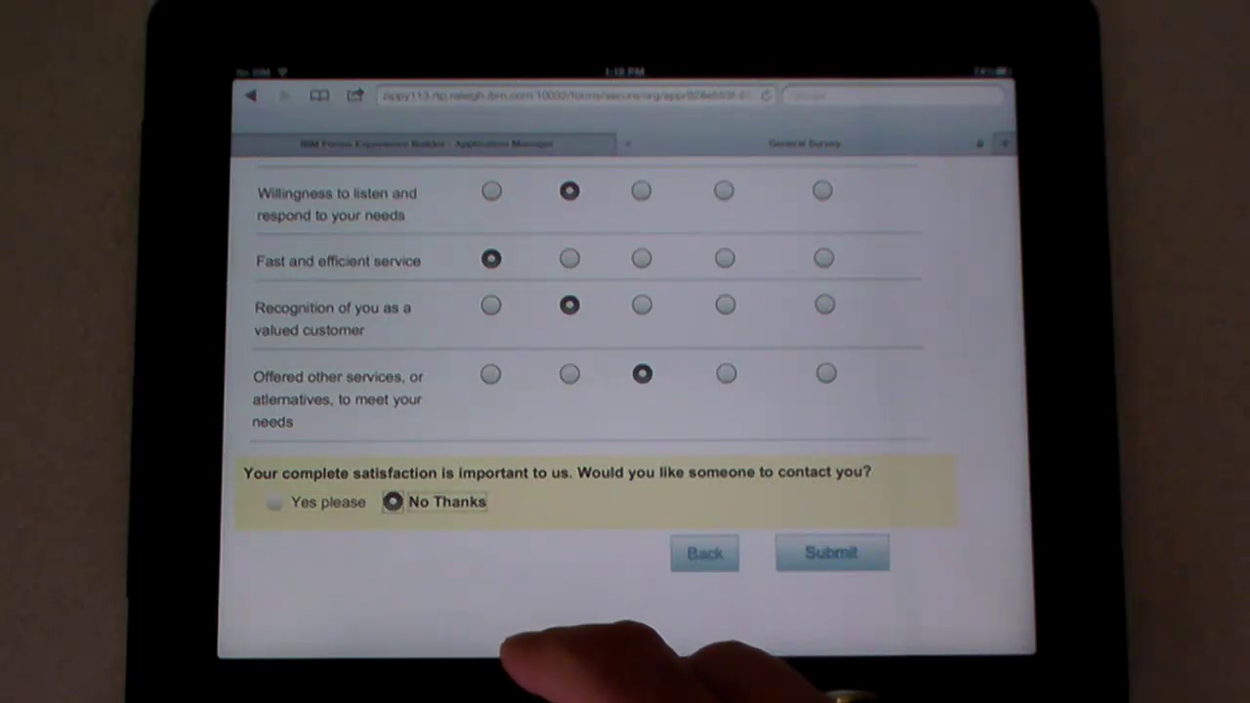
pyautogui.click(831, 553)
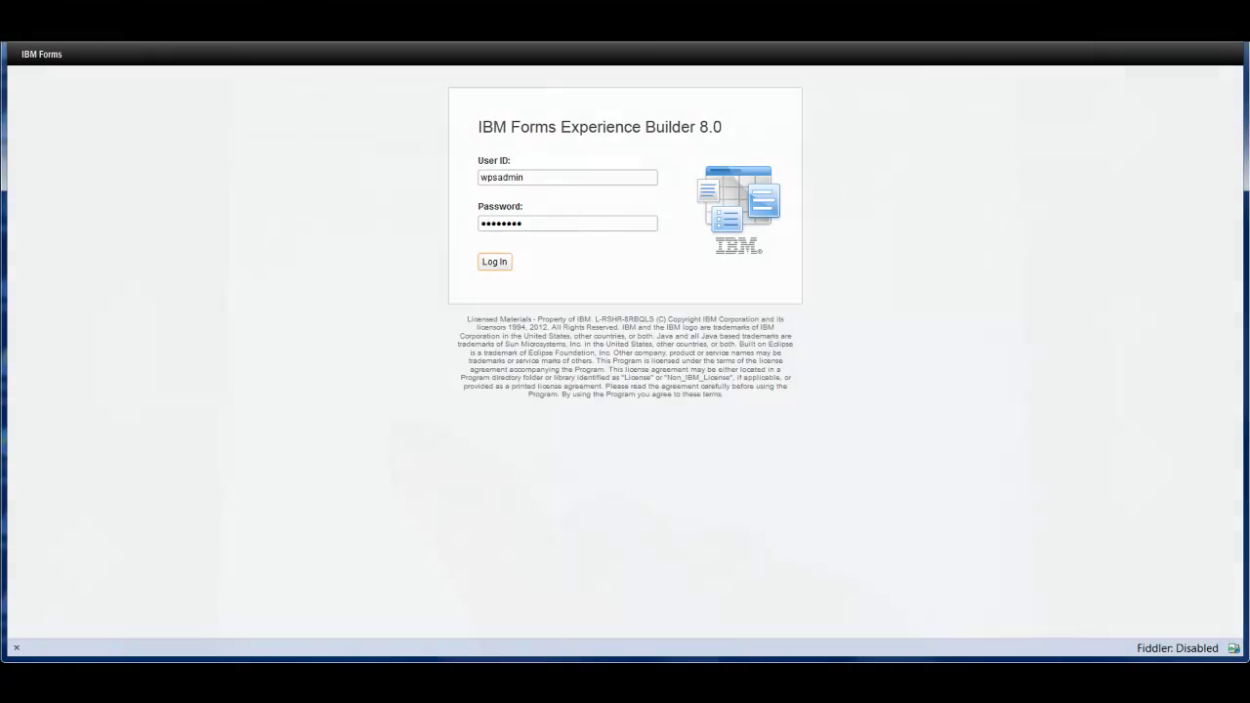
# - Log in and view the General Survey's submitted responses
pyautogui.click(496, 263)
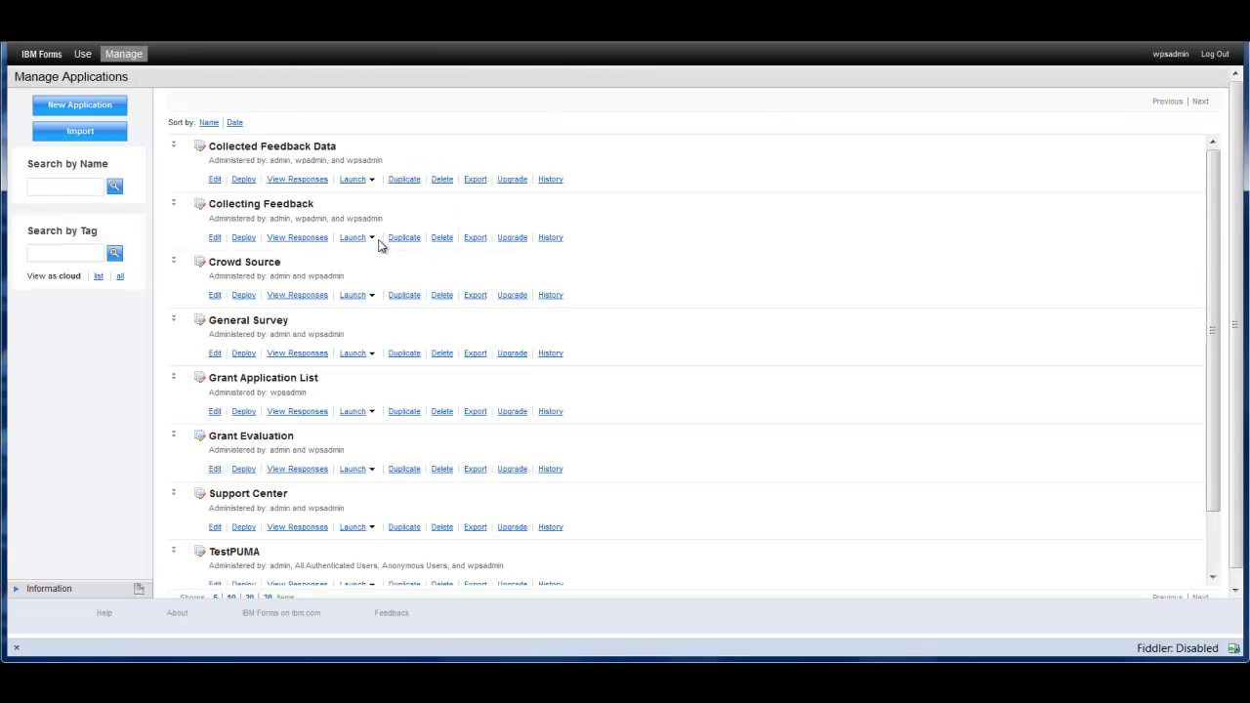
pyautogui.click(298, 360)
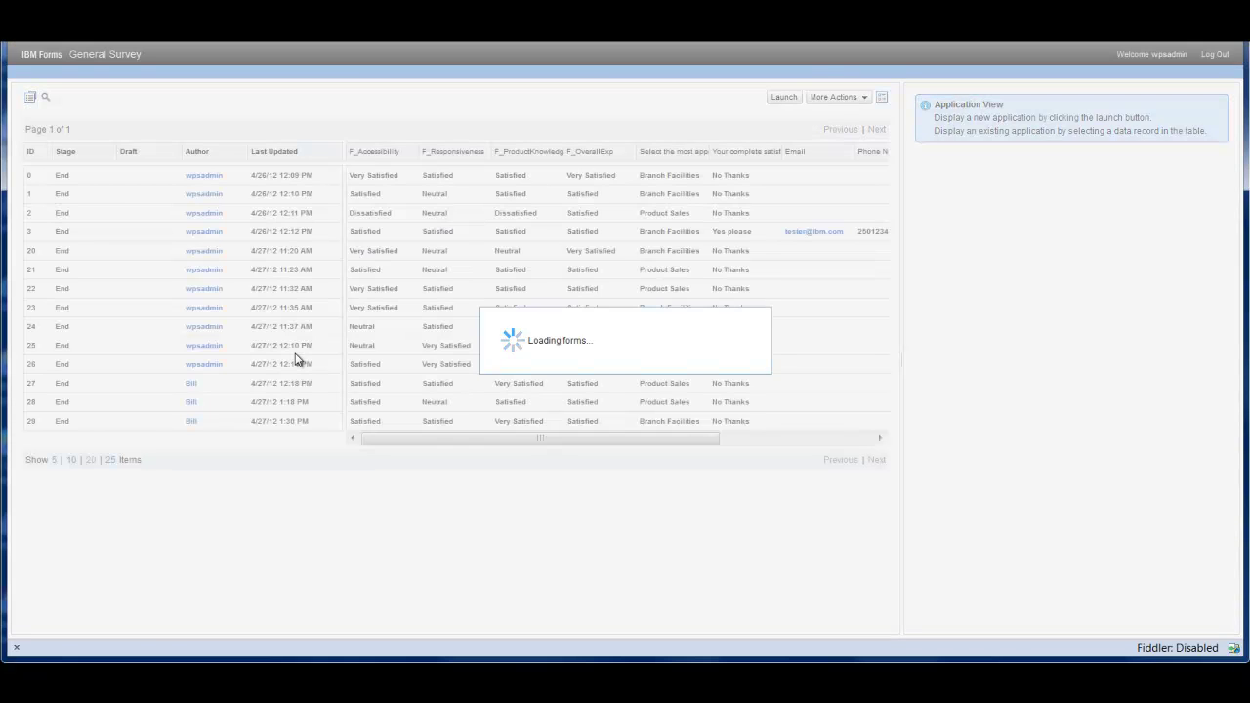
pyautogui.click(296, 362)
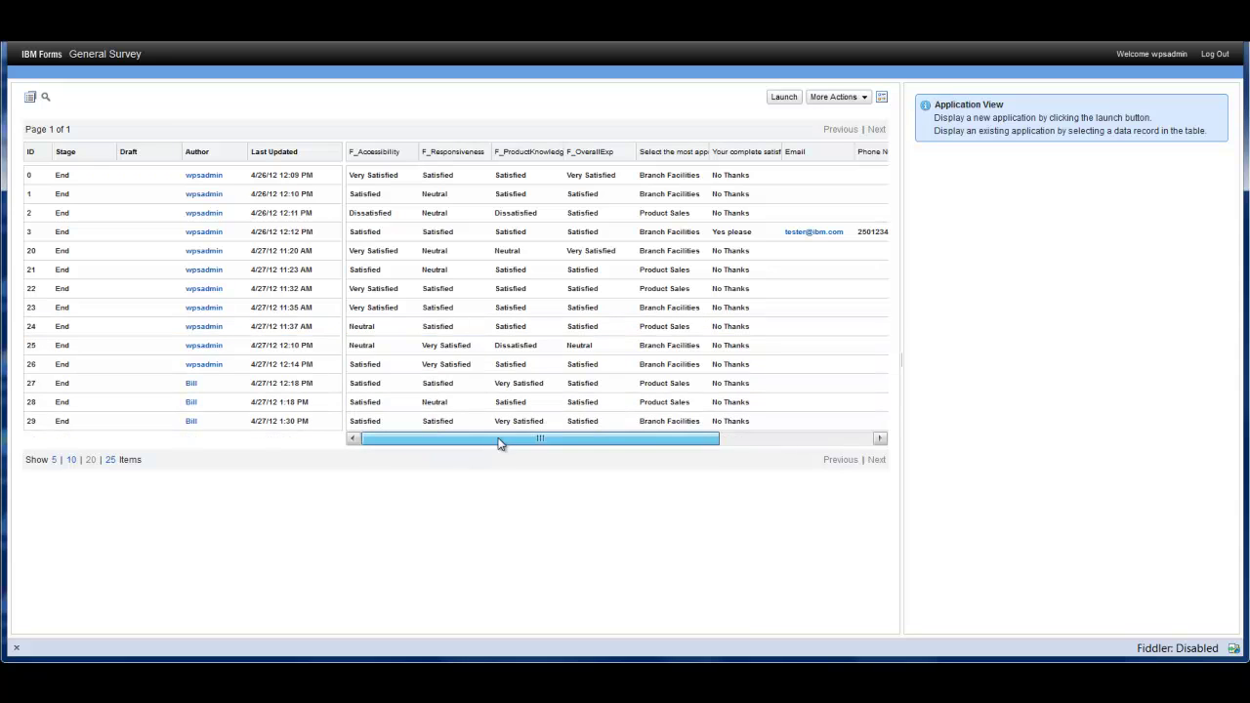
pyautogui.moveTo(654, 439); pyautogui.dragTo(451, 446)
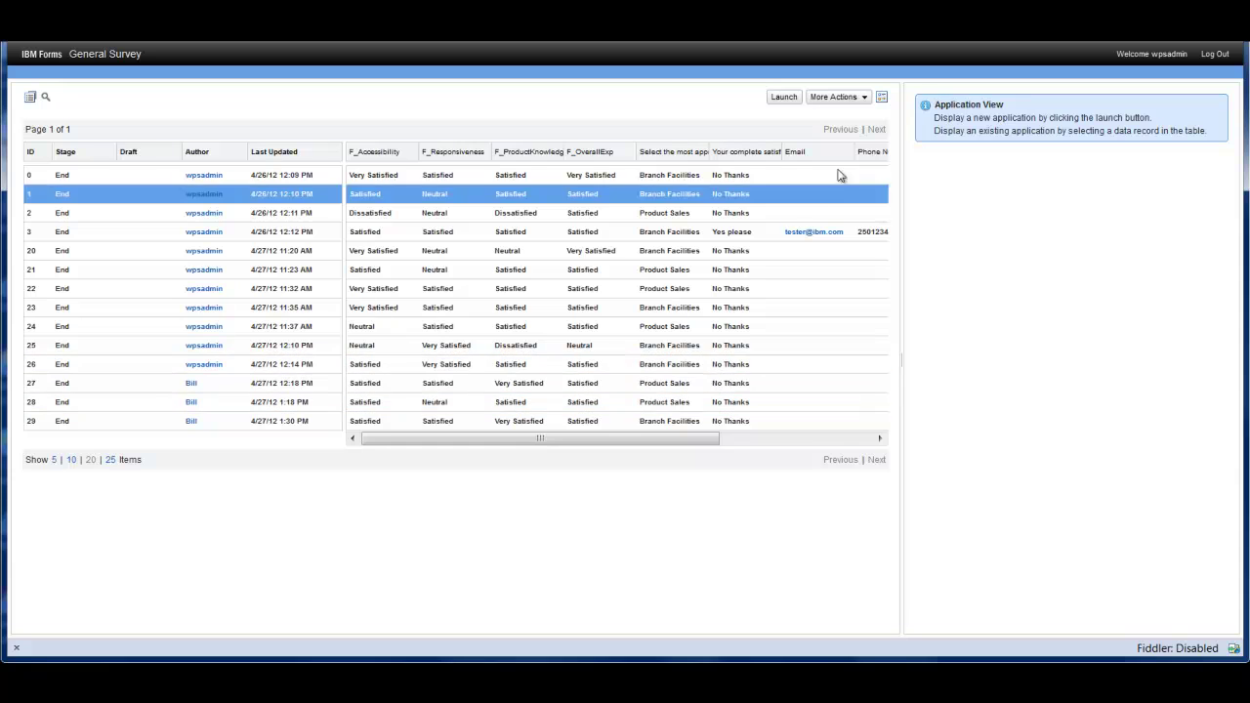
# - Export the responses in Symphony format and open the downloaded F_Form1.ods
pyautogui.click(865, 100)
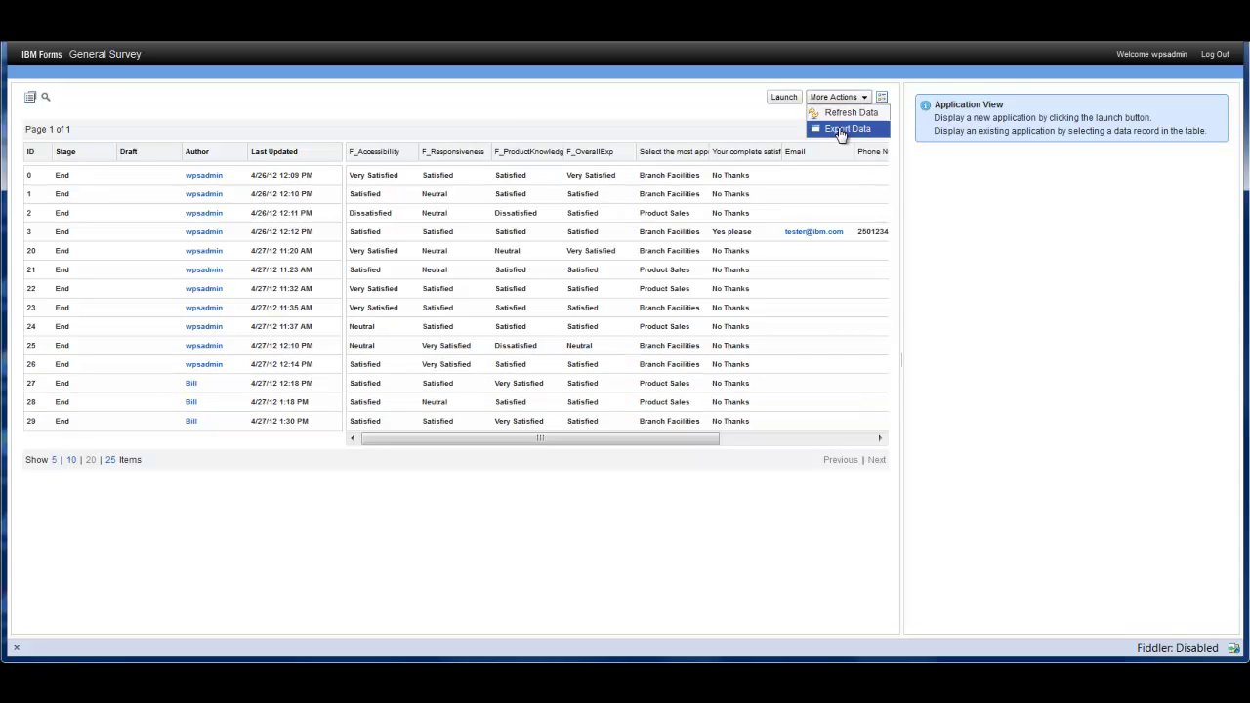
pyautogui.click(842, 129)
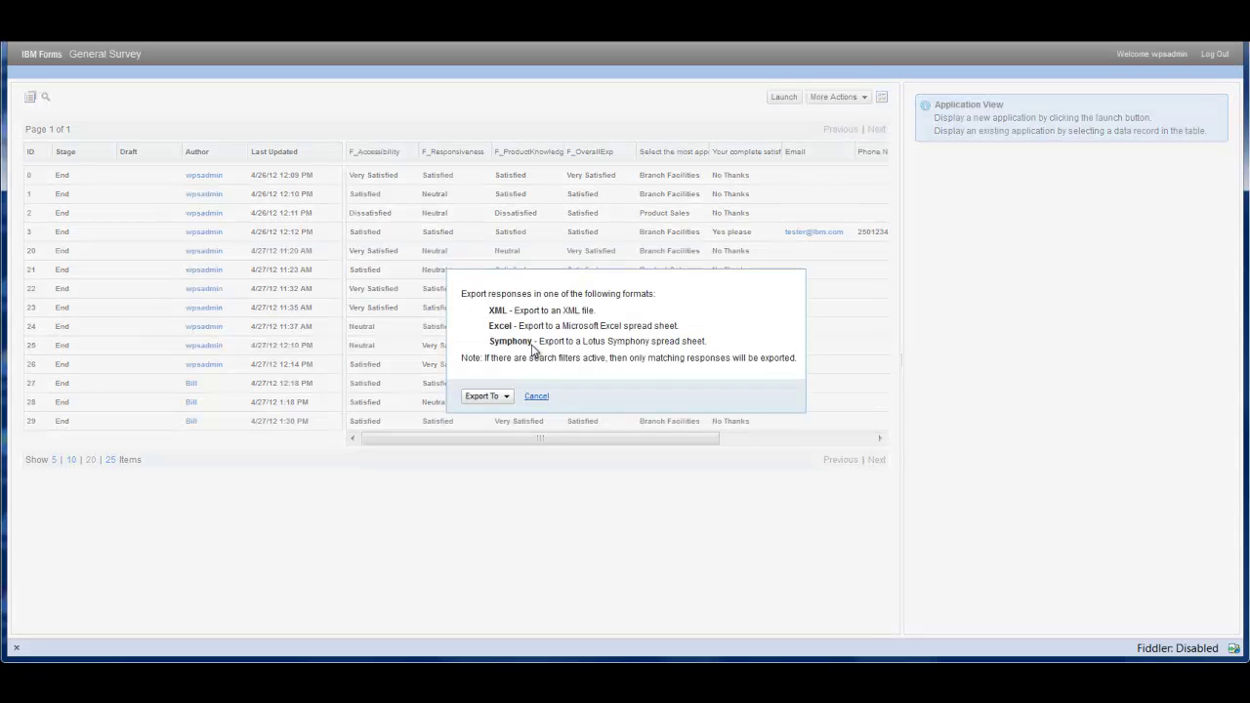
pyautogui.click(505, 397)
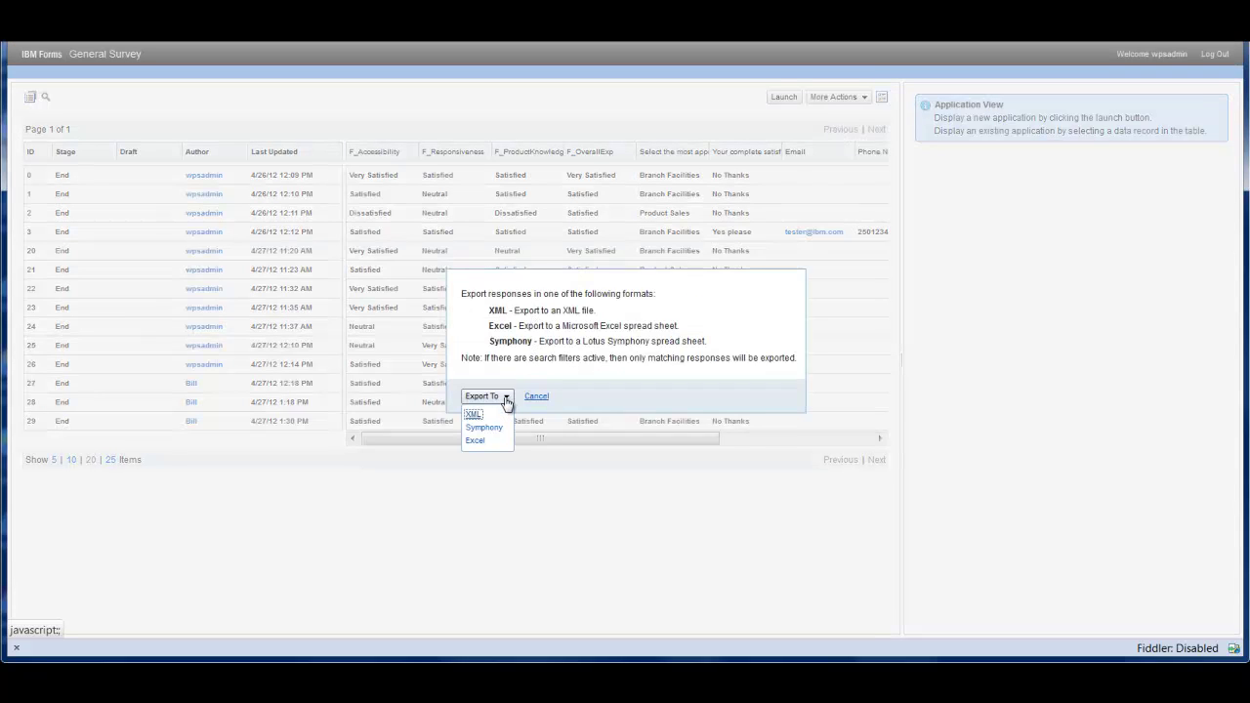
pyautogui.click(484, 430)
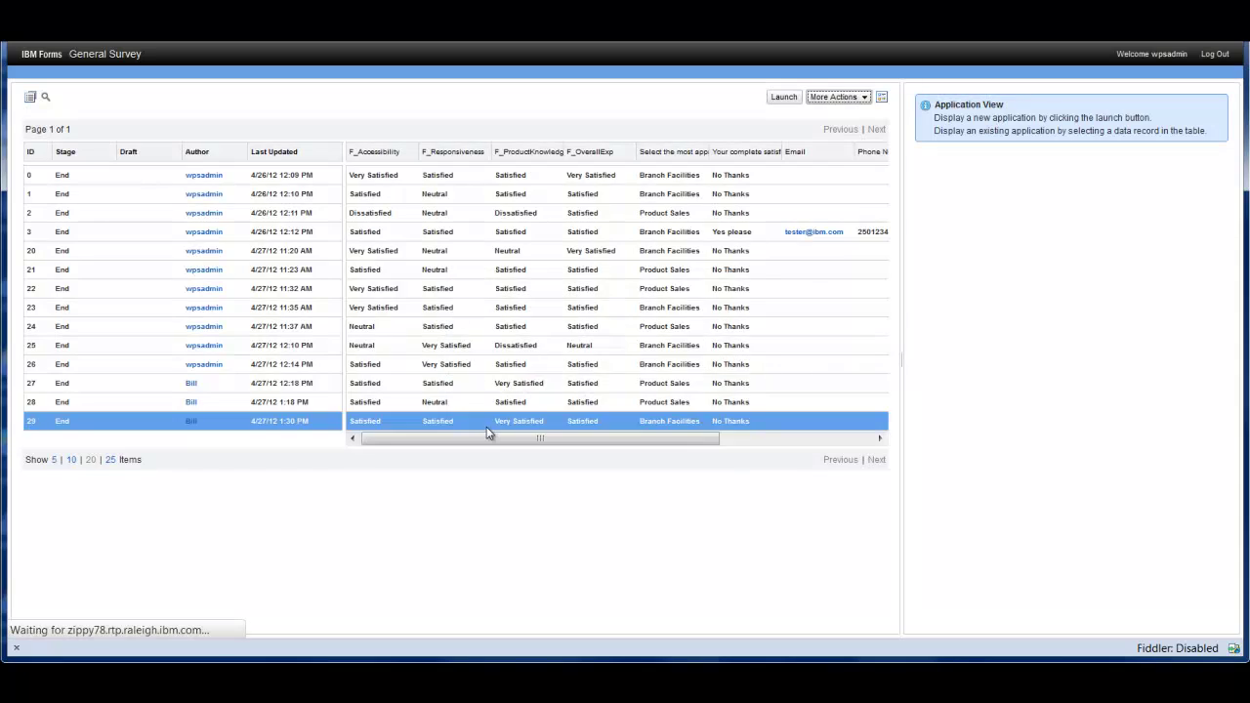
pyautogui.click(630, 526)
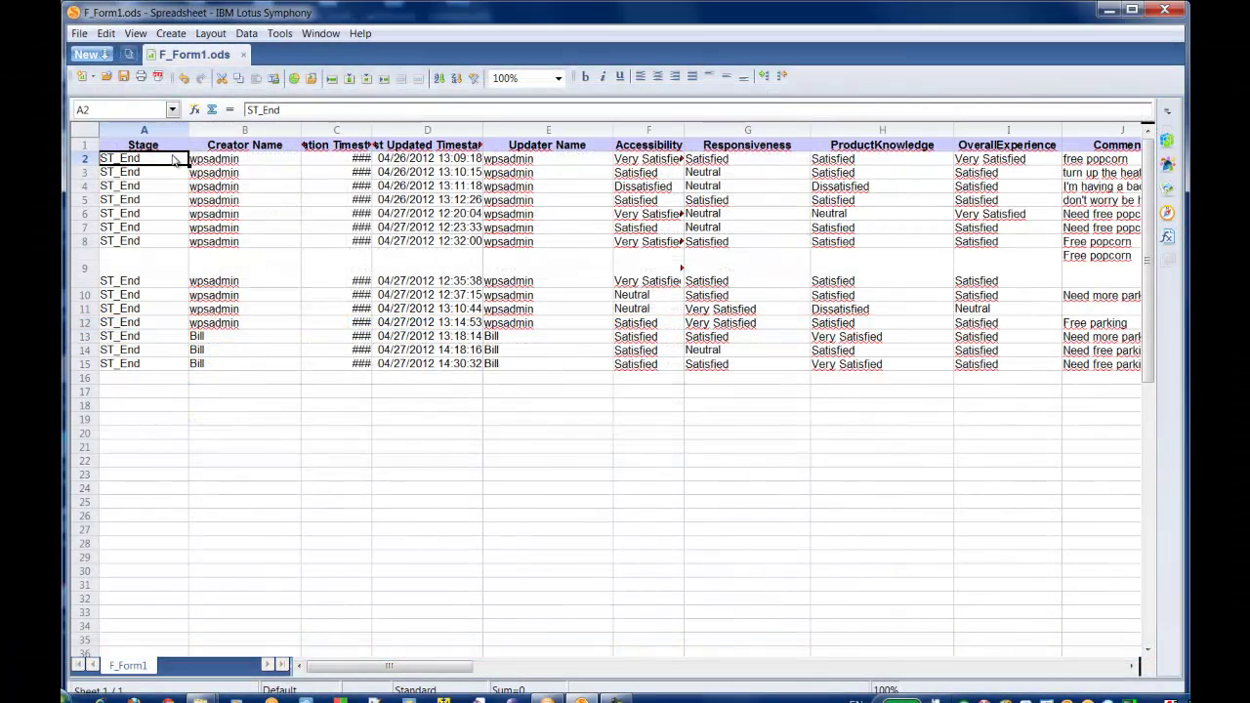
pyautogui.moveTo(371, 666)
pyautogui.mouseDown()
pyautogui.moveTo(654, 665)
pyautogui.moveTo(356, 669)
pyautogui.mouseUp()
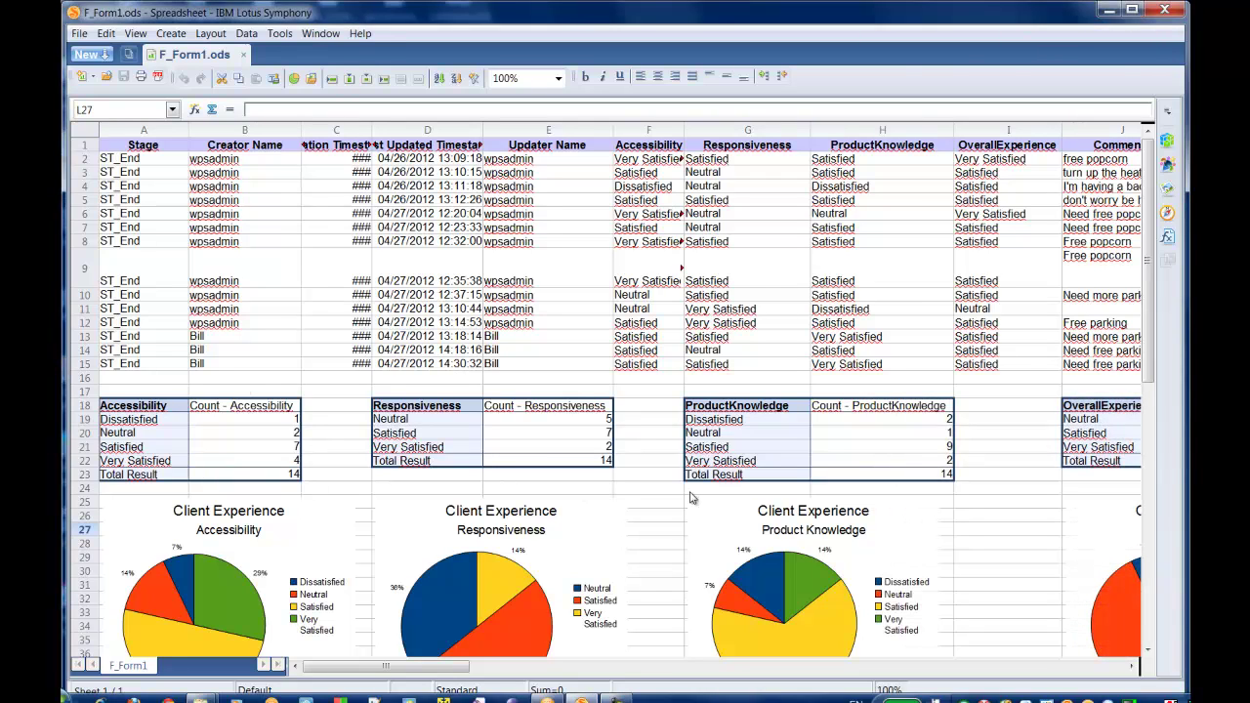
pyautogui.moveTo(1148, 321); pyautogui.dragTo(1149, 347)
pyautogui.moveTo(375, 666); pyautogui.dragTo(452, 668)
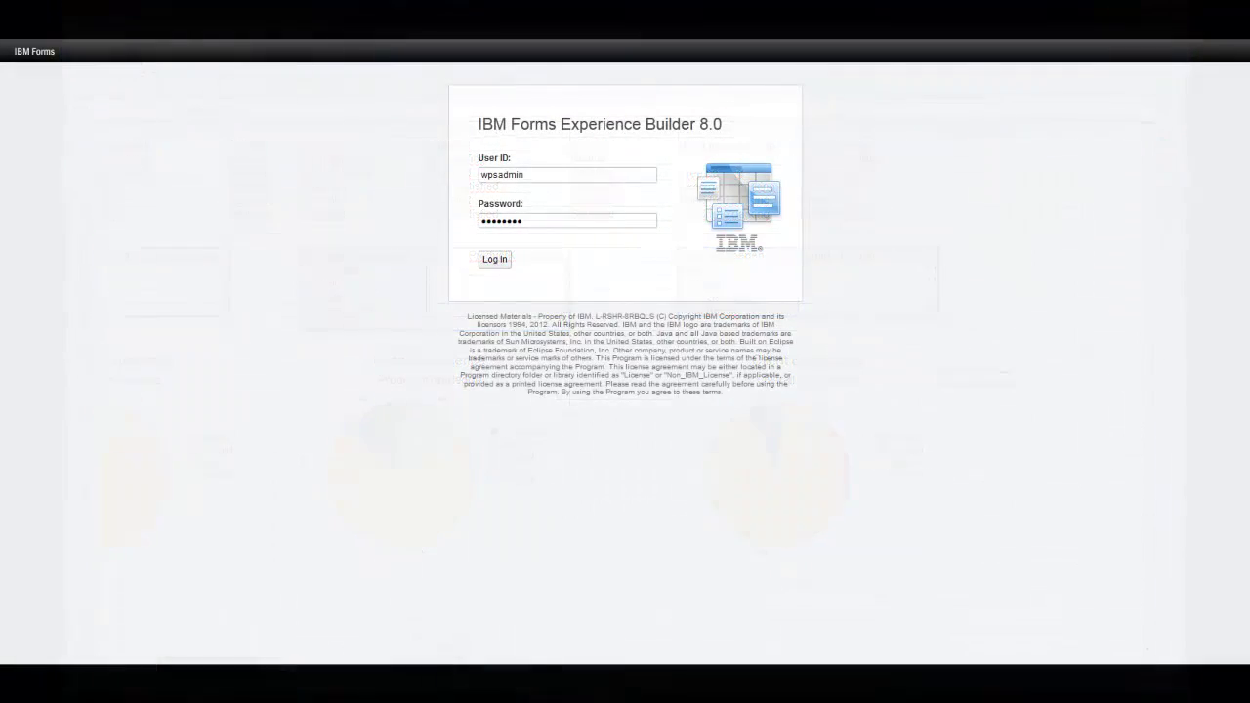
# - Log in and open the deployed General Survey for editing, confirming Yes
pyautogui.click(495, 260)
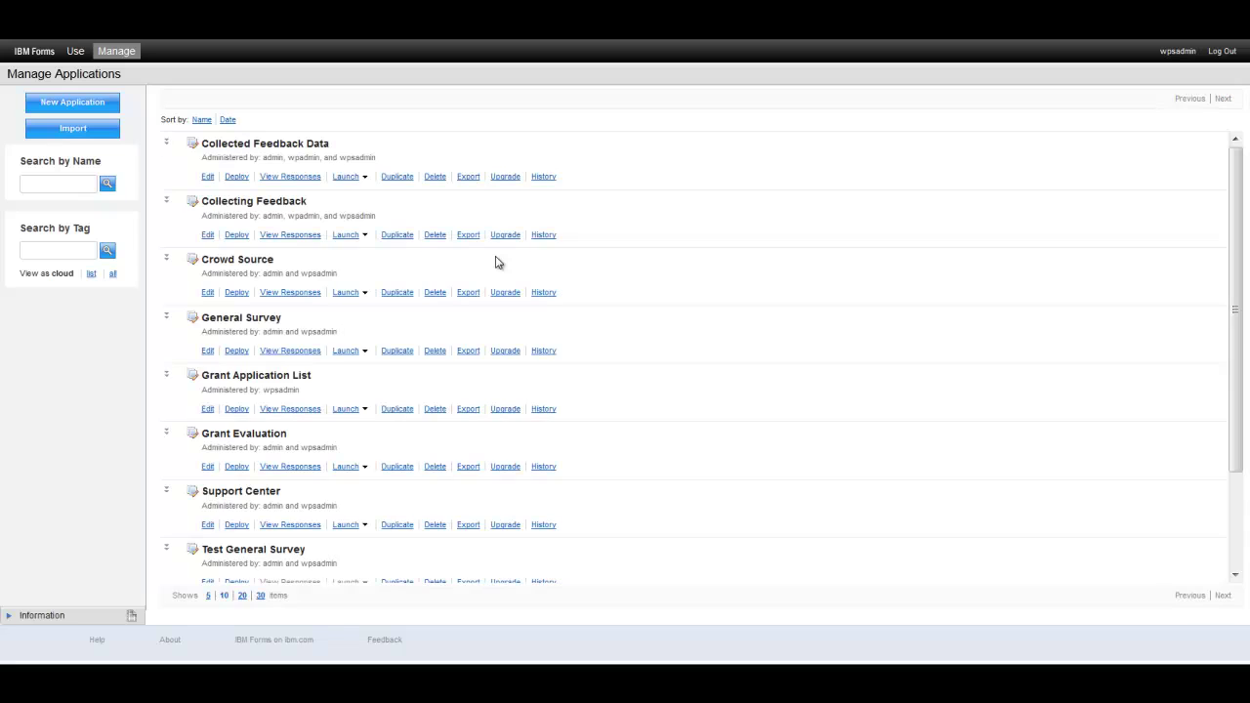
pyautogui.click(208, 353)
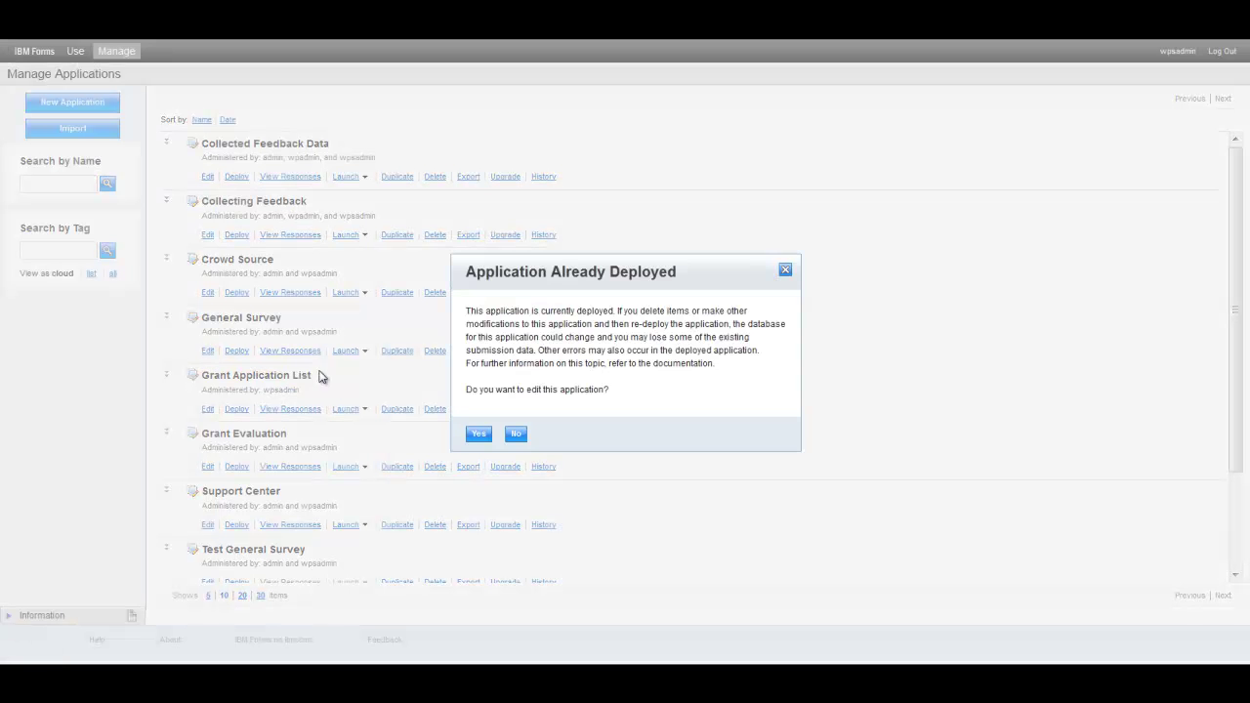
pyautogui.click(478, 434)
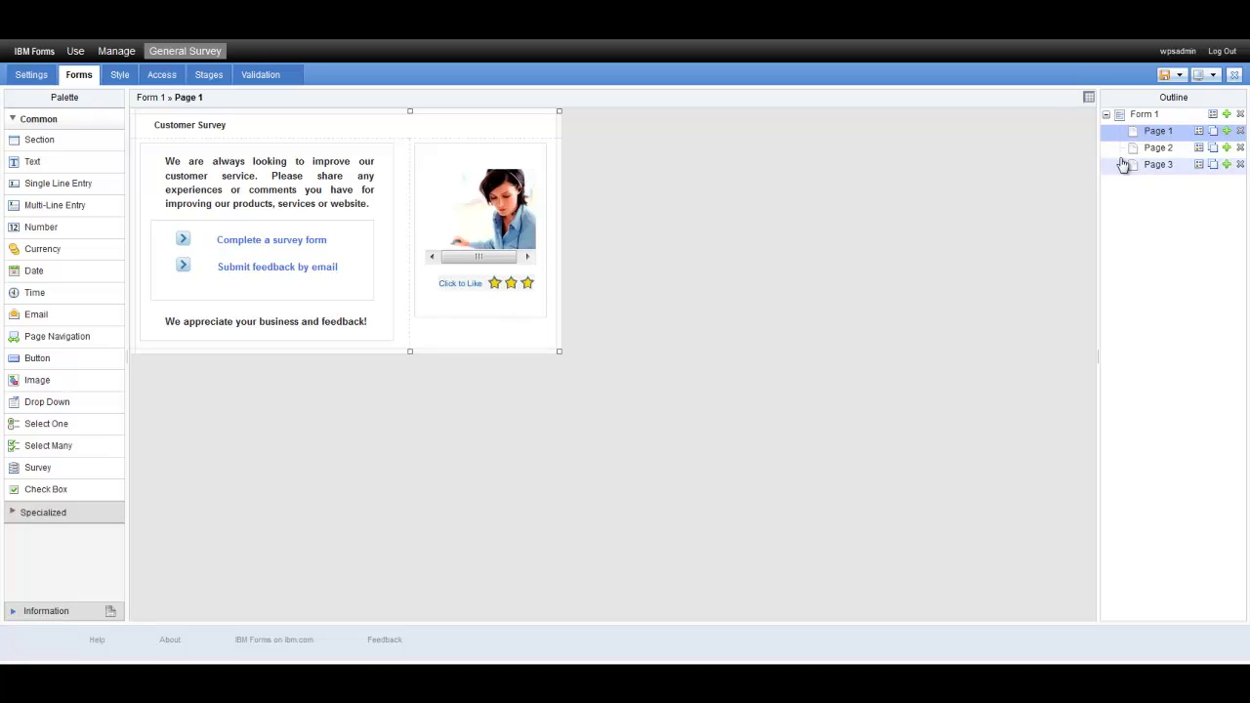
# - On Page 2, insert an empty row after the introduction section and select its cell
pyautogui.click(1156, 149)
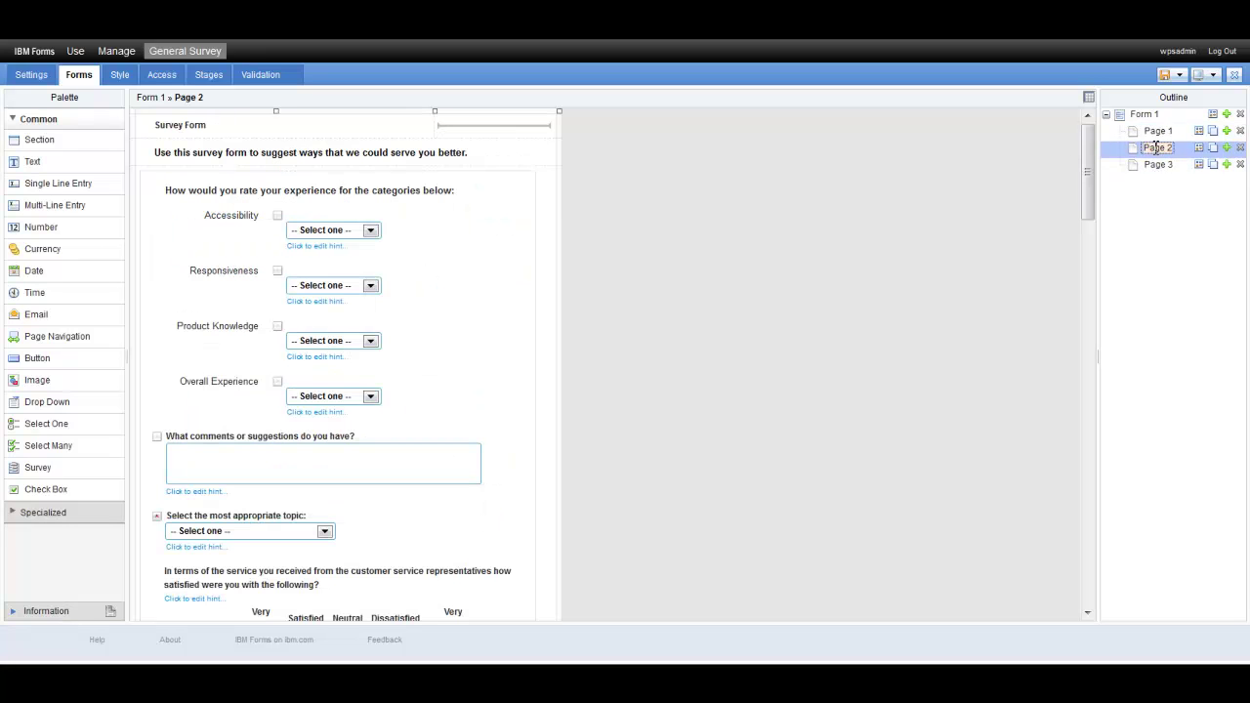
pyautogui.click(558, 156)
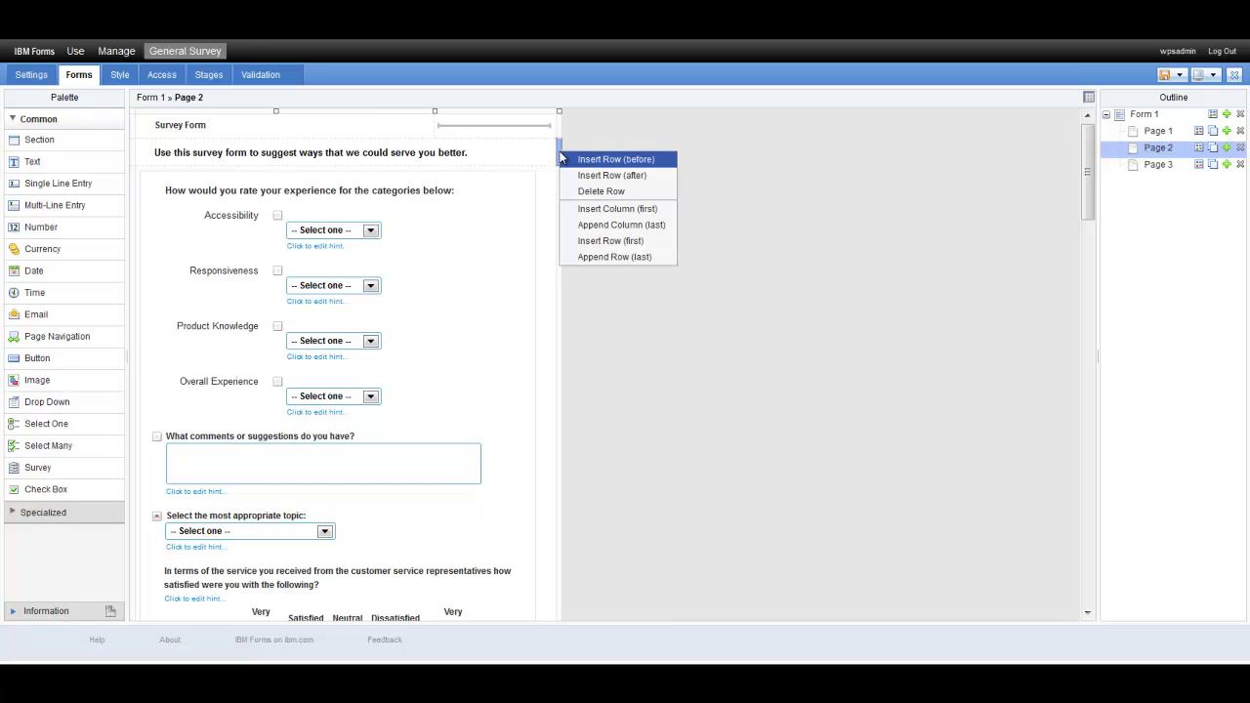
pyautogui.click(595, 176)
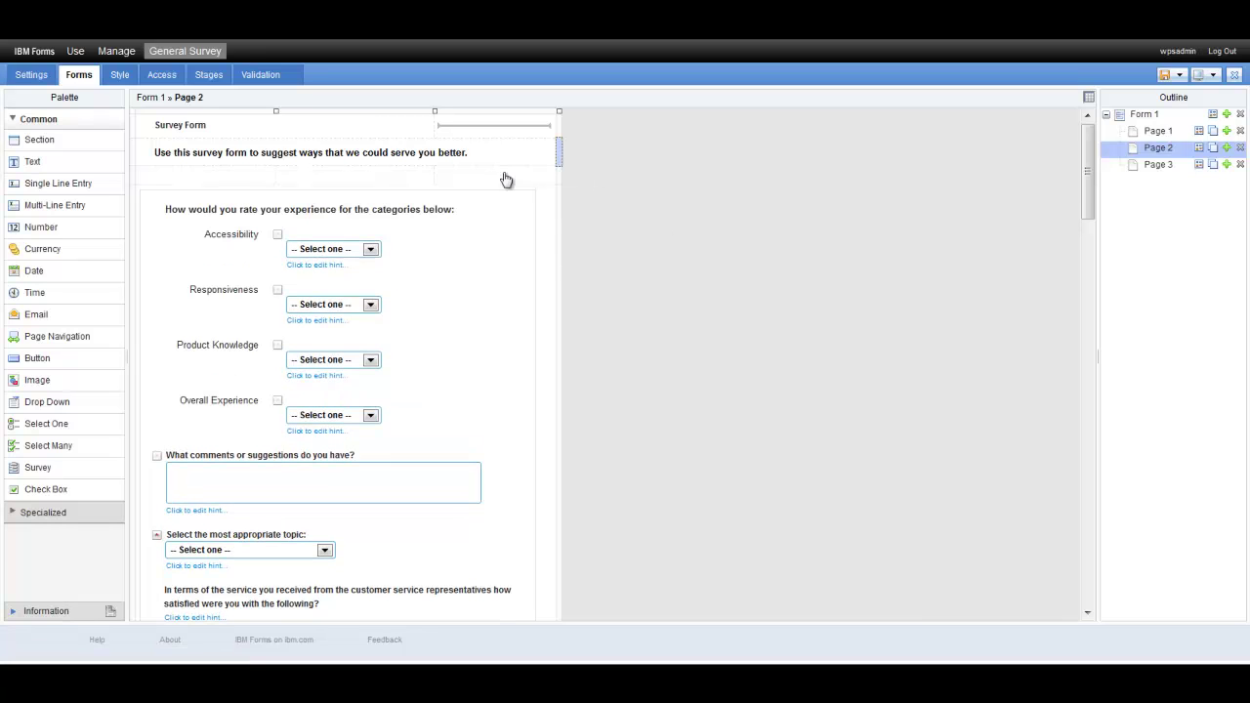
pyautogui.click(199, 182)
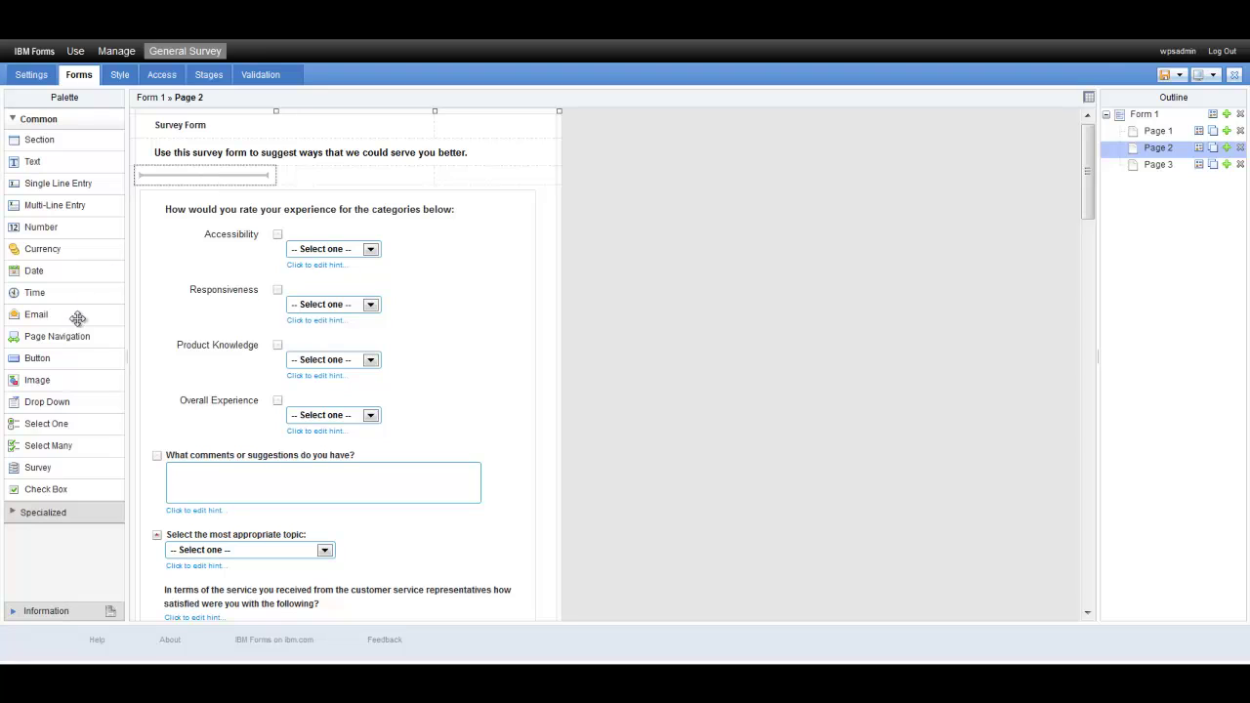
# - Insert a full-width Select One question labelled 'How often do you use our online services?'
pyautogui.click(42, 425)
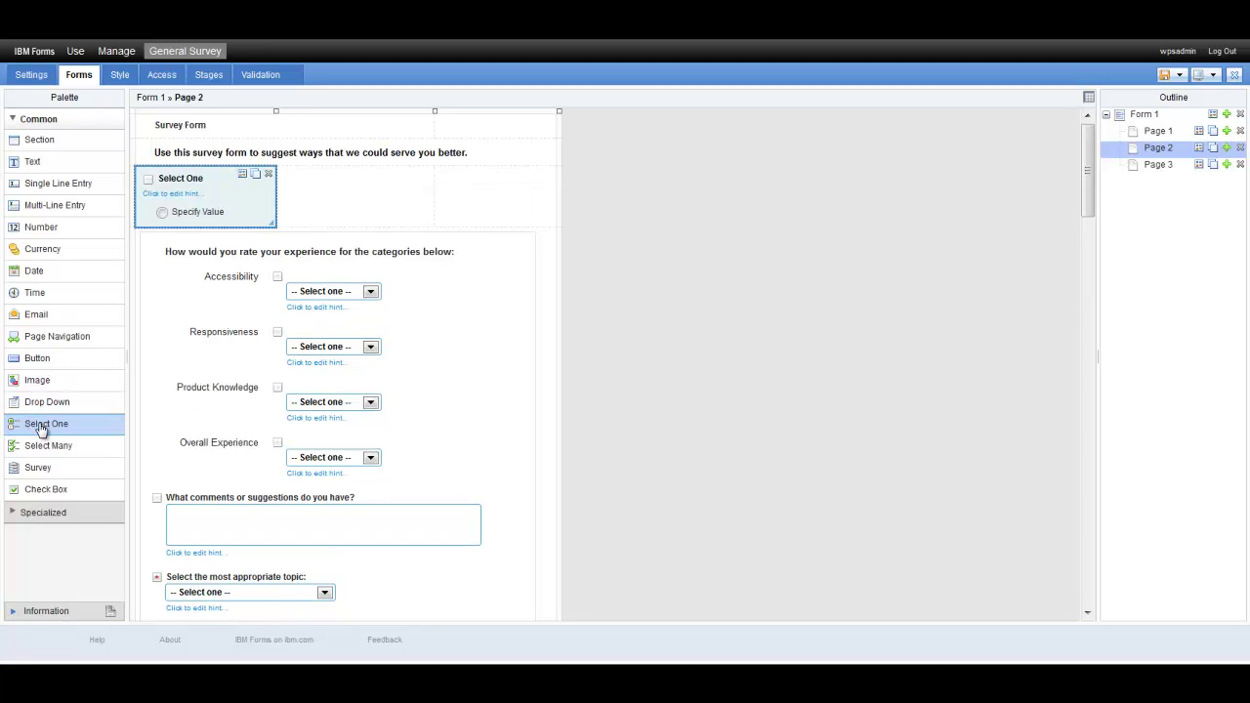
pyautogui.moveTo(270, 223); pyautogui.dragTo(469, 212)
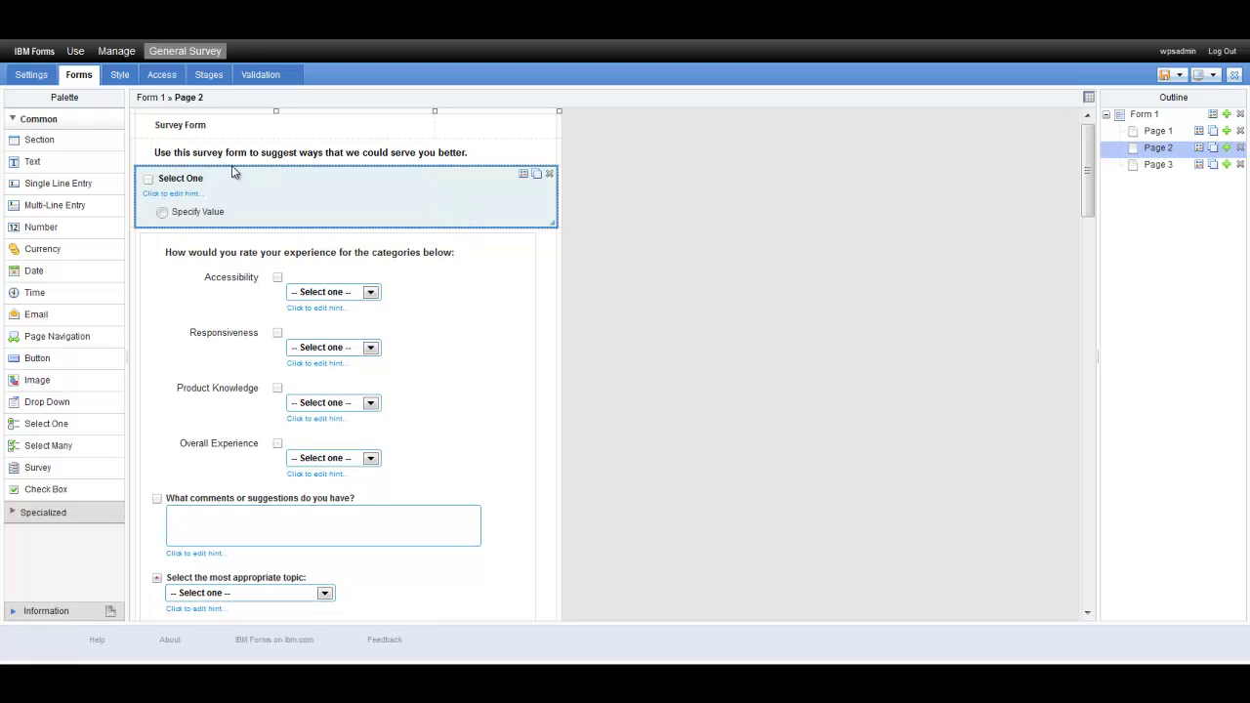
pyautogui.click(203, 182)
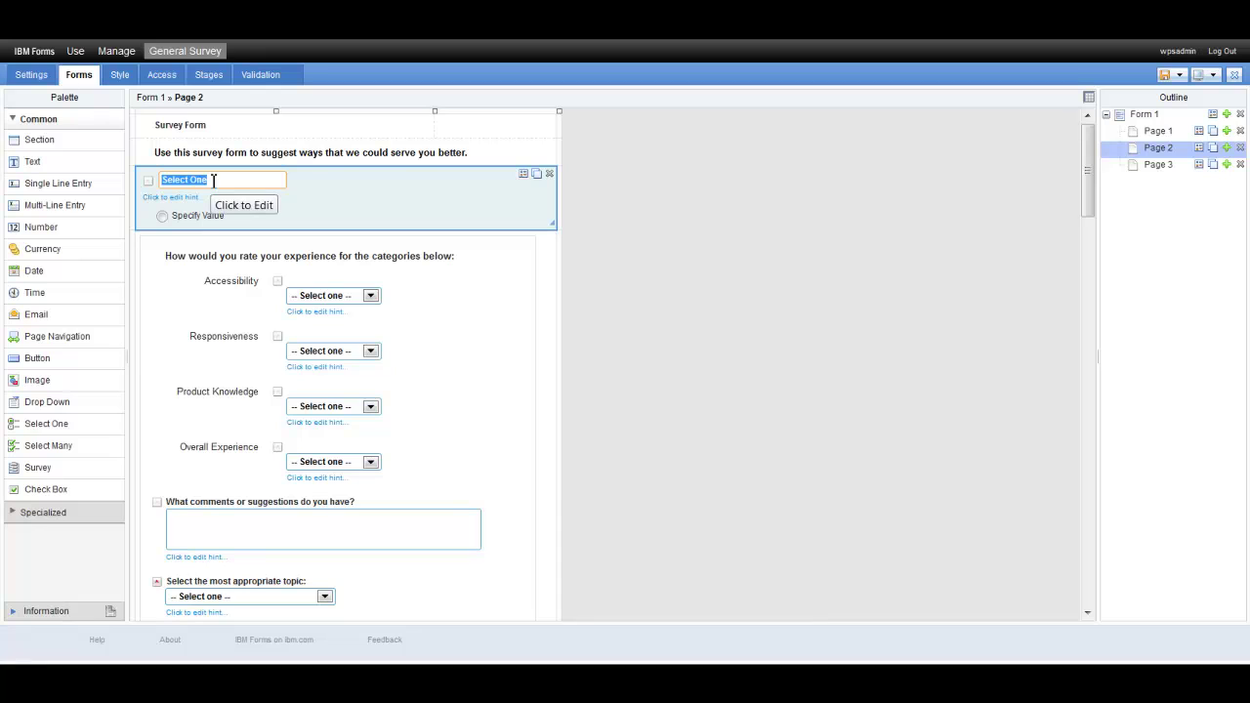
pyautogui.write('H')
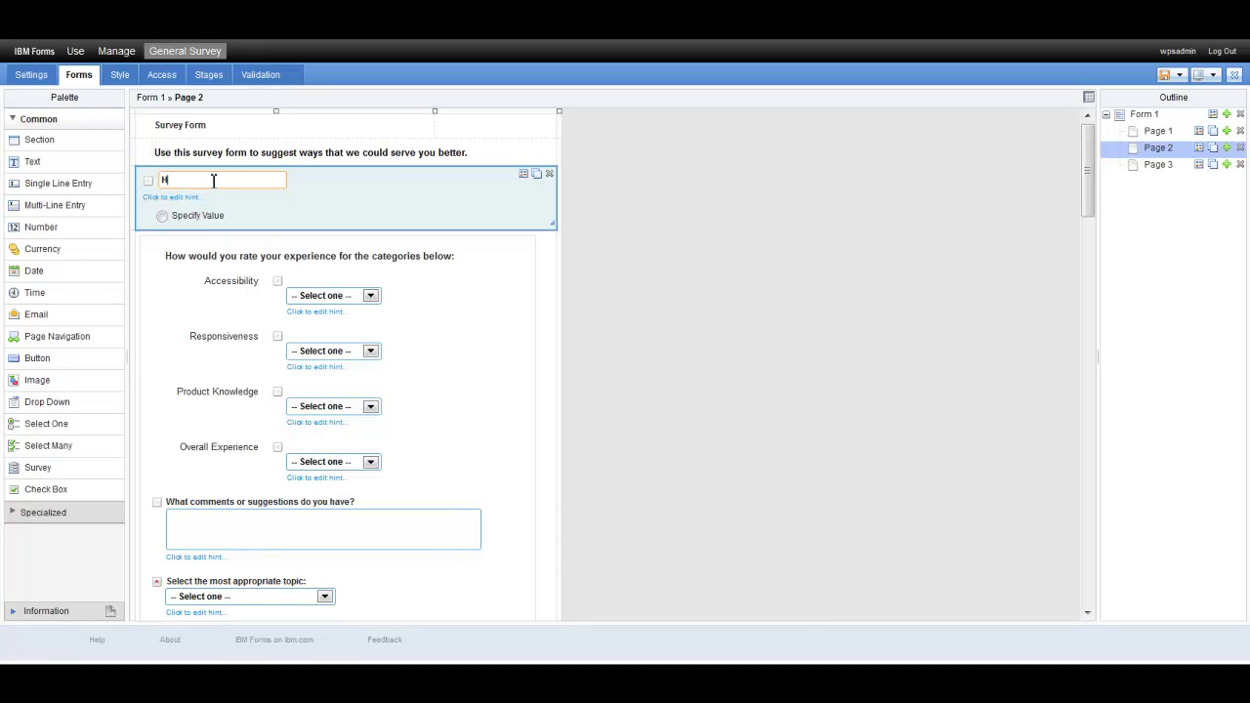
pyautogui.write('ow often do you use our online services?')
# - Give the question the answers Always, Often, Seldom and Never and apply them
pyautogui.click(523, 176)
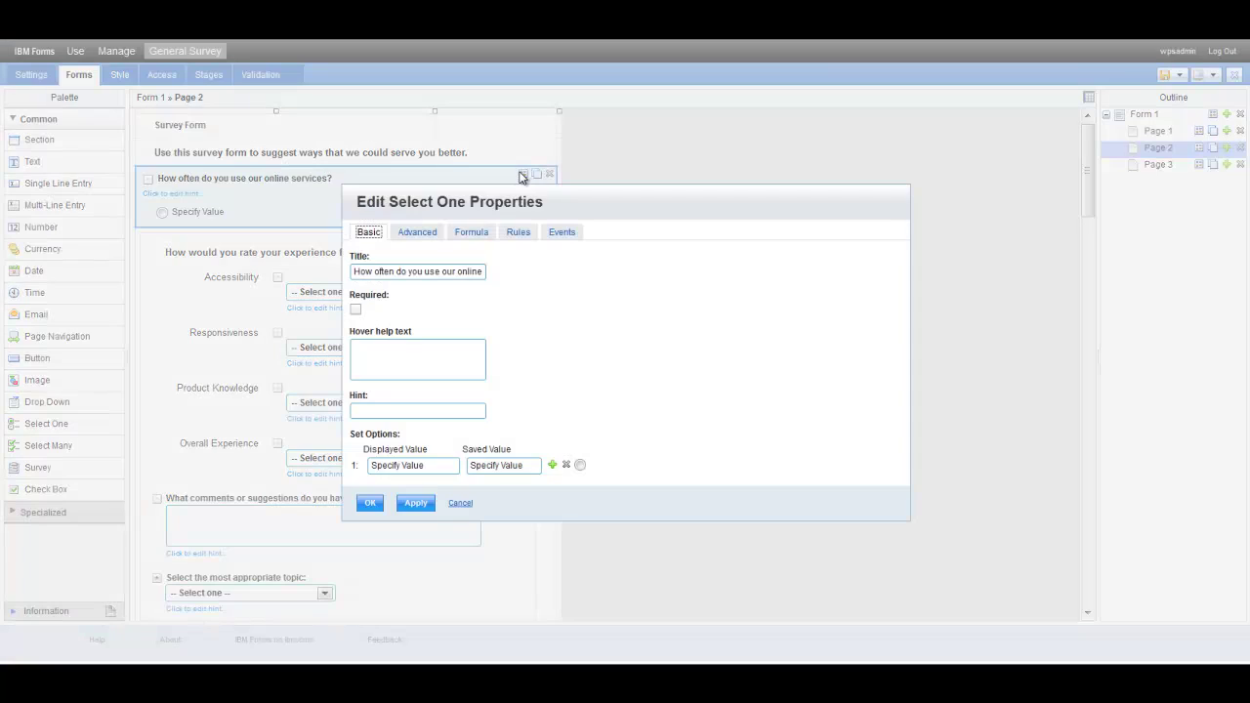
pyautogui.click(434, 466)
pyautogui.moveTo(425, 466); pyautogui.dragTo(373, 469)
pyautogui.write('Always')
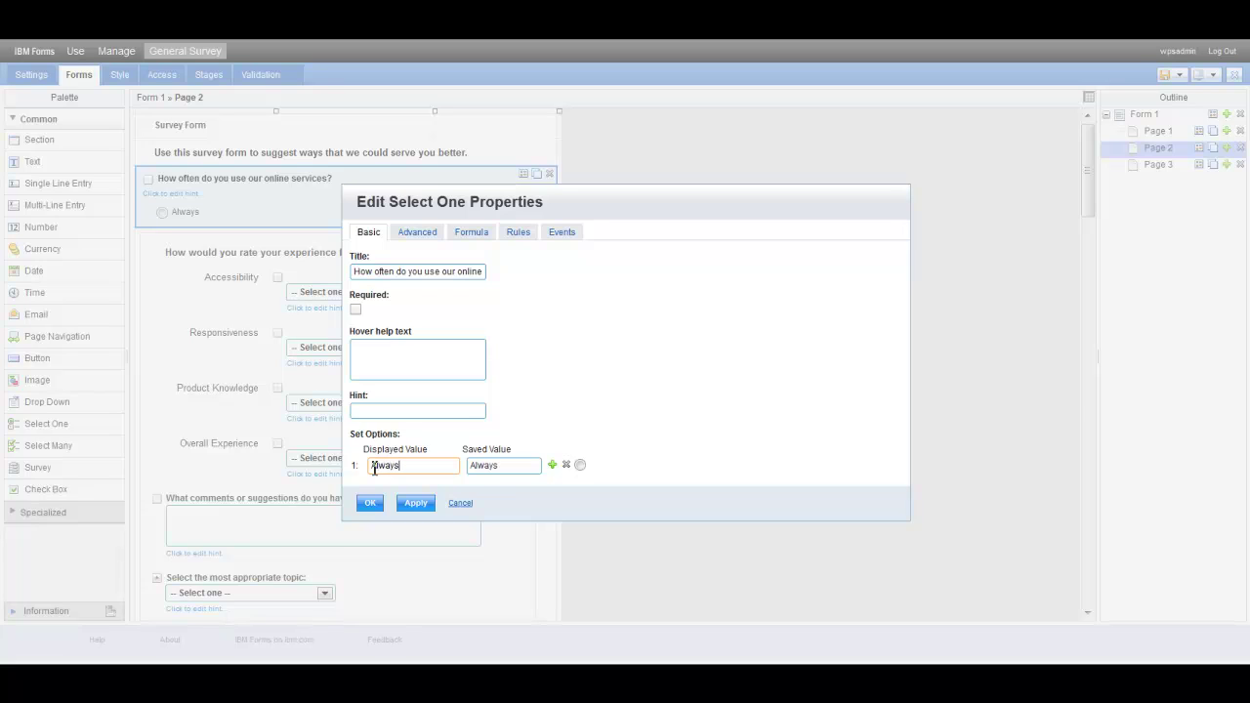
pyautogui.click(552, 466)
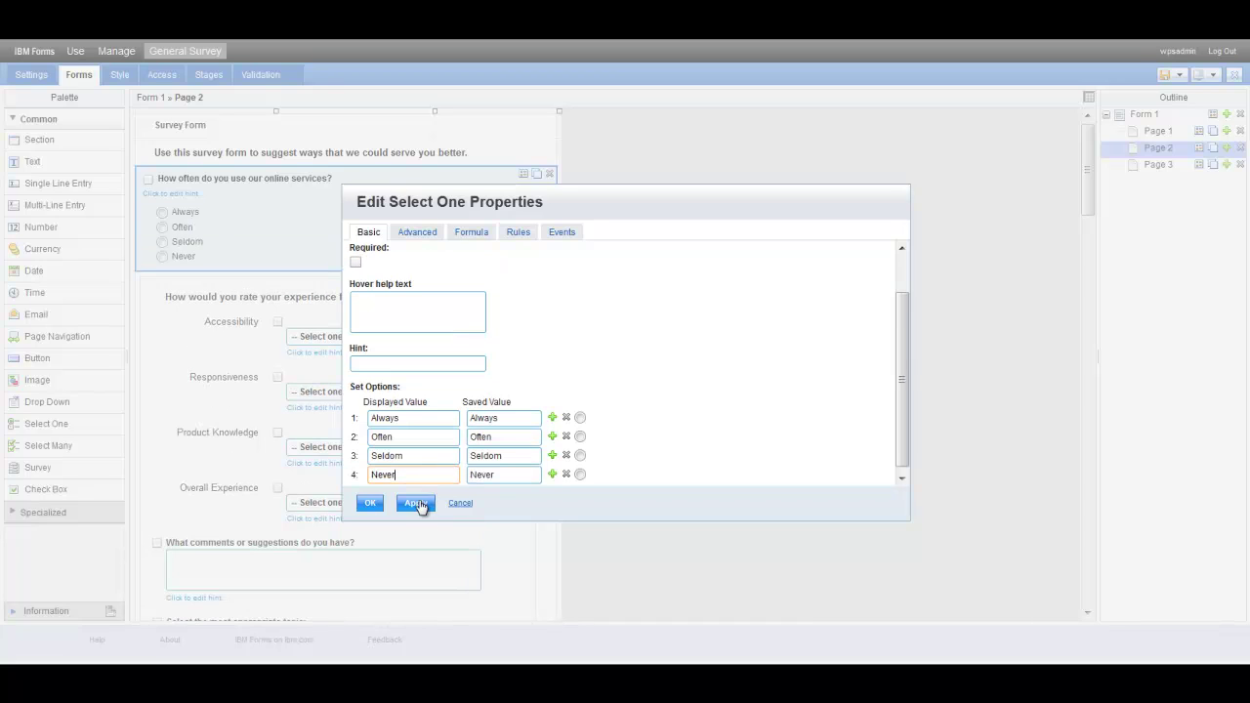
pyautogui.click(418, 505)
# - Set the answer layout to Horizontal in the Advanced settings and confirm
pyautogui.click(422, 234)
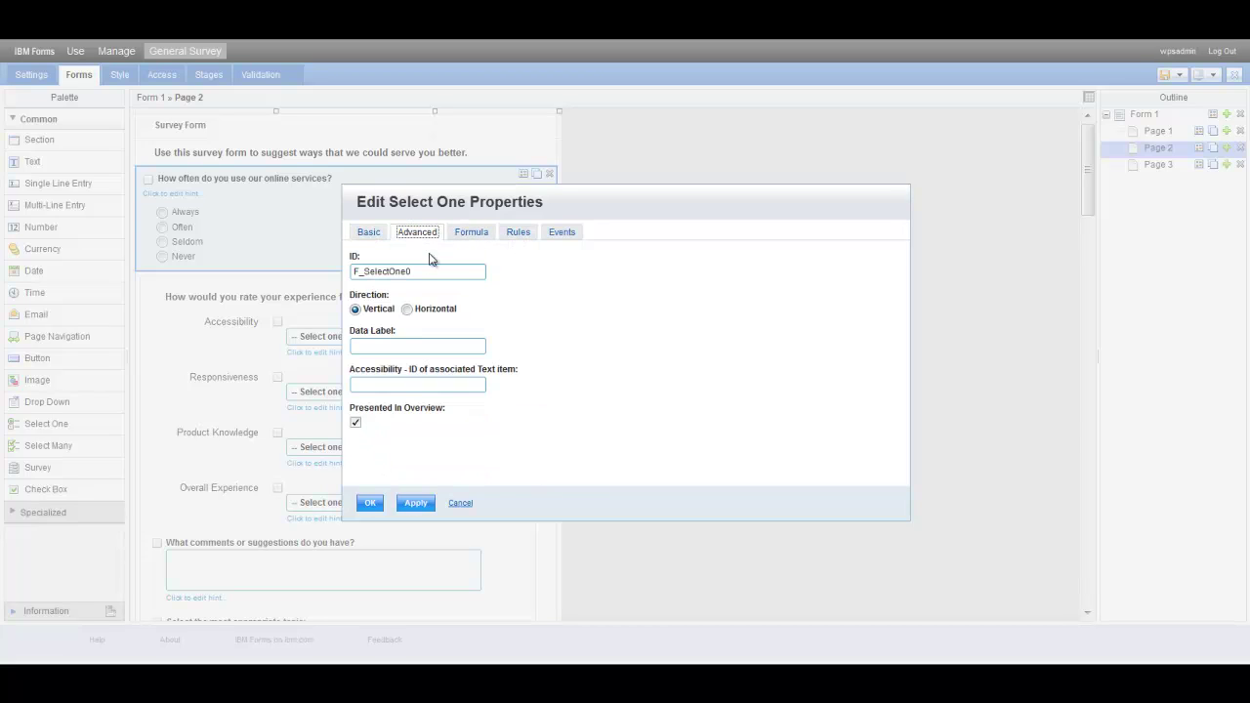
pyautogui.click(407, 310)
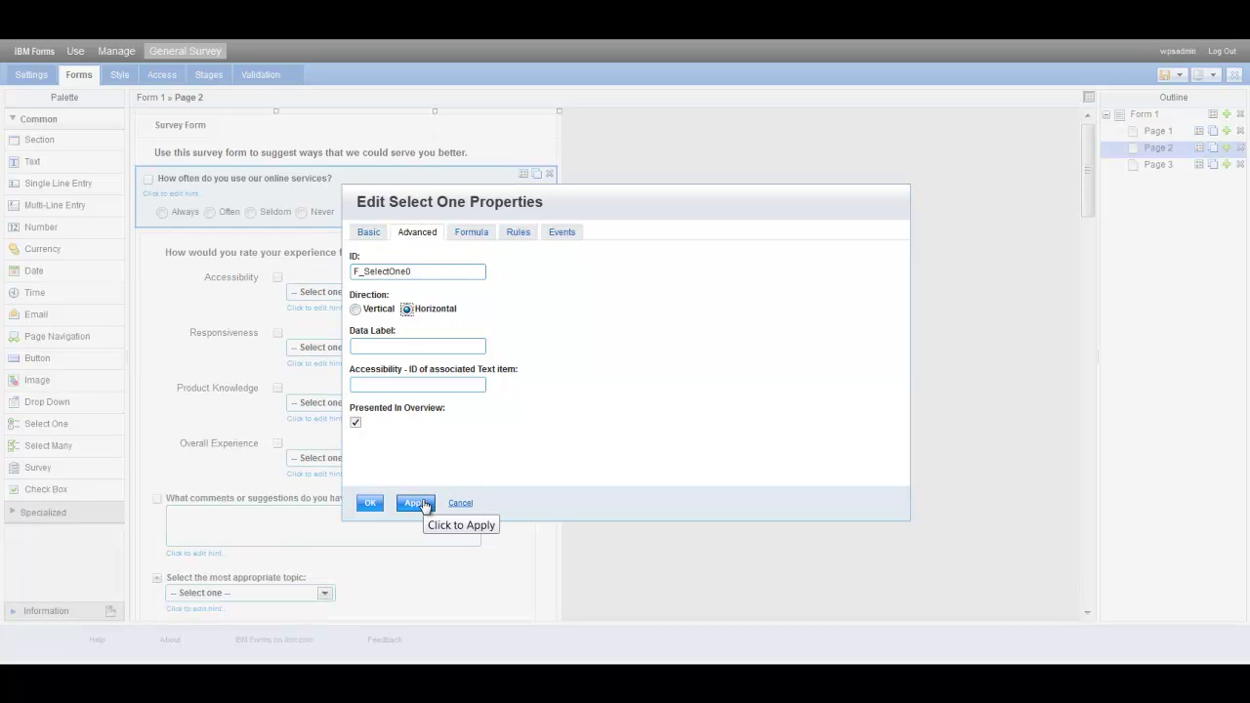
pyautogui.click(370, 503)
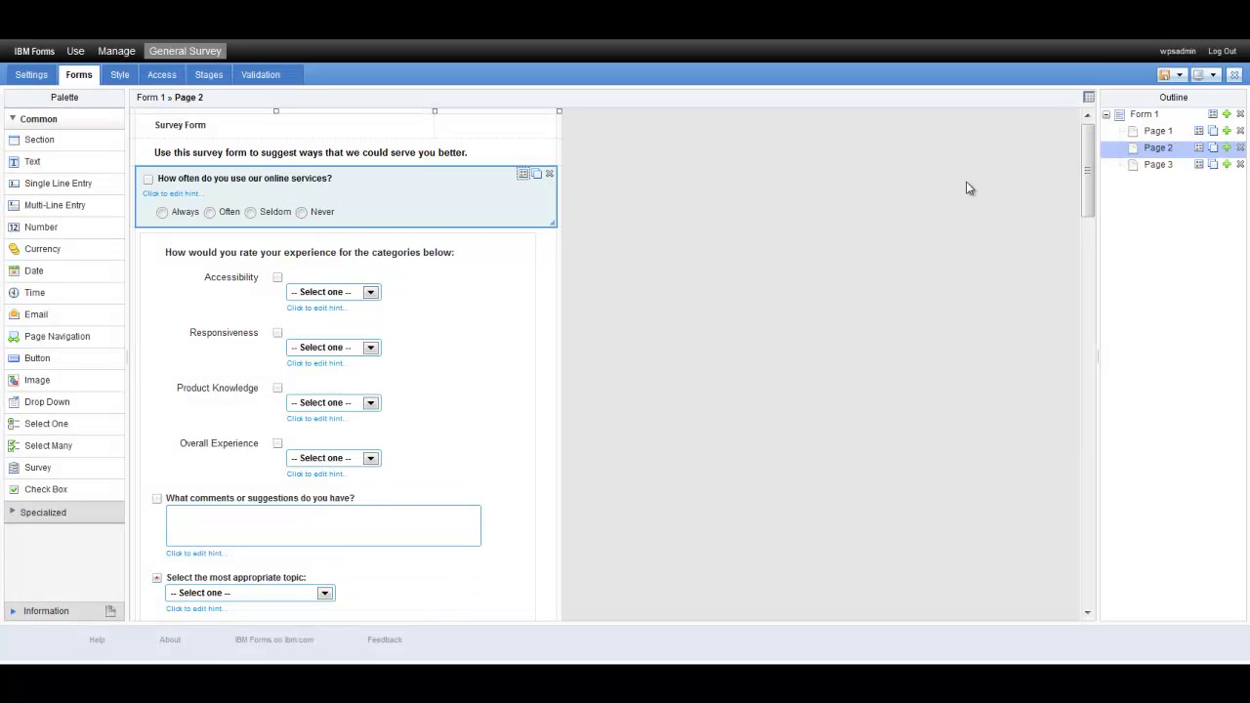
# - Select the 'What comments or suggestions' question and open its Multi-Line Entry properties
pyautogui.moveTo(1087, 177); pyautogui.dragTo(1081, 233)
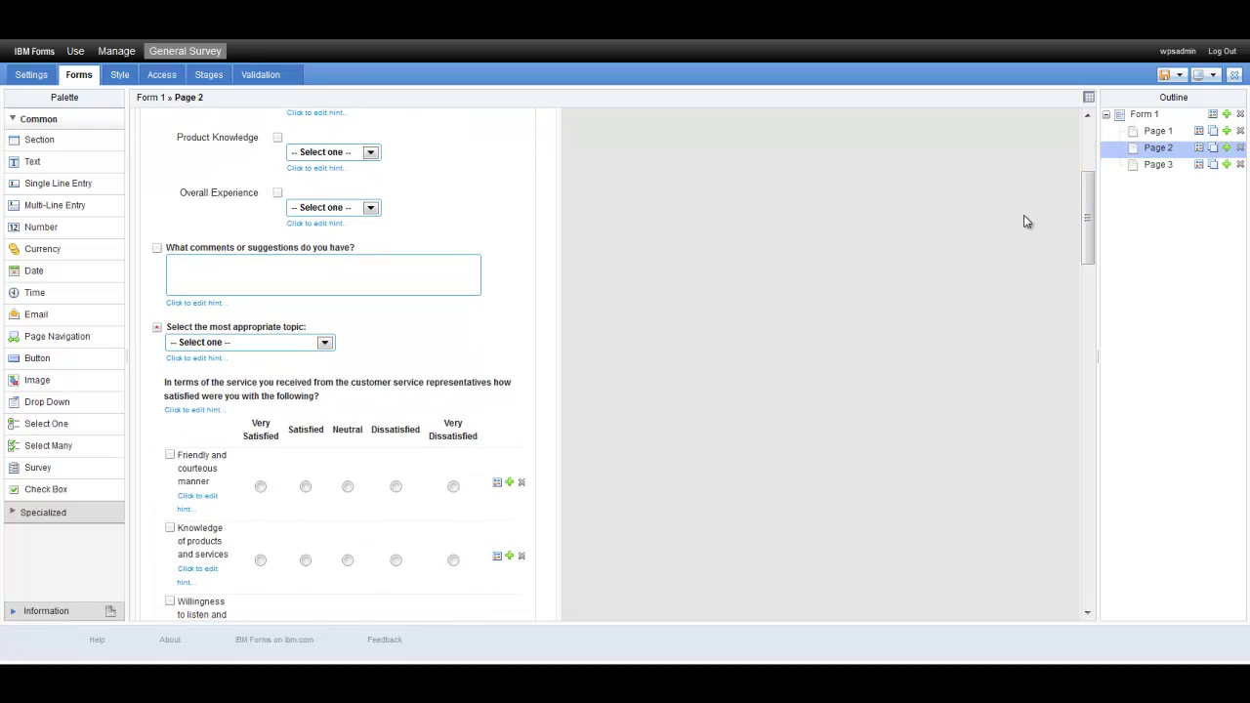
pyautogui.click(302, 280)
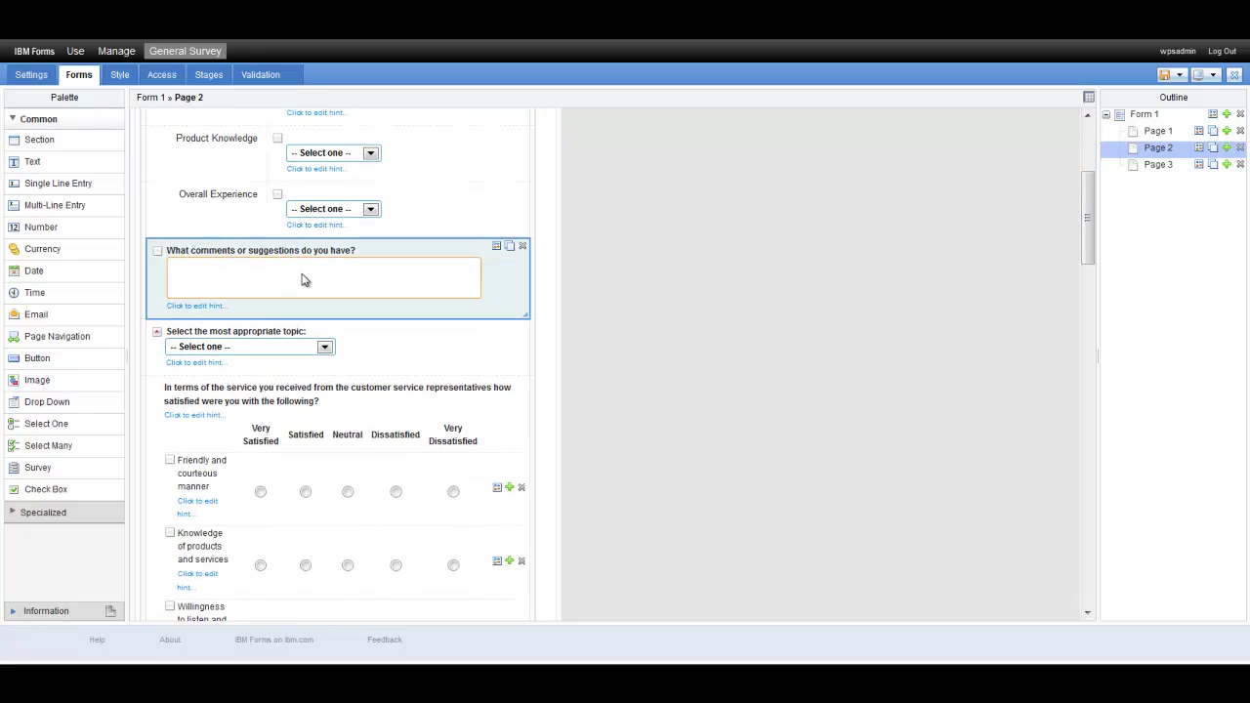
pyautogui.click(496, 247)
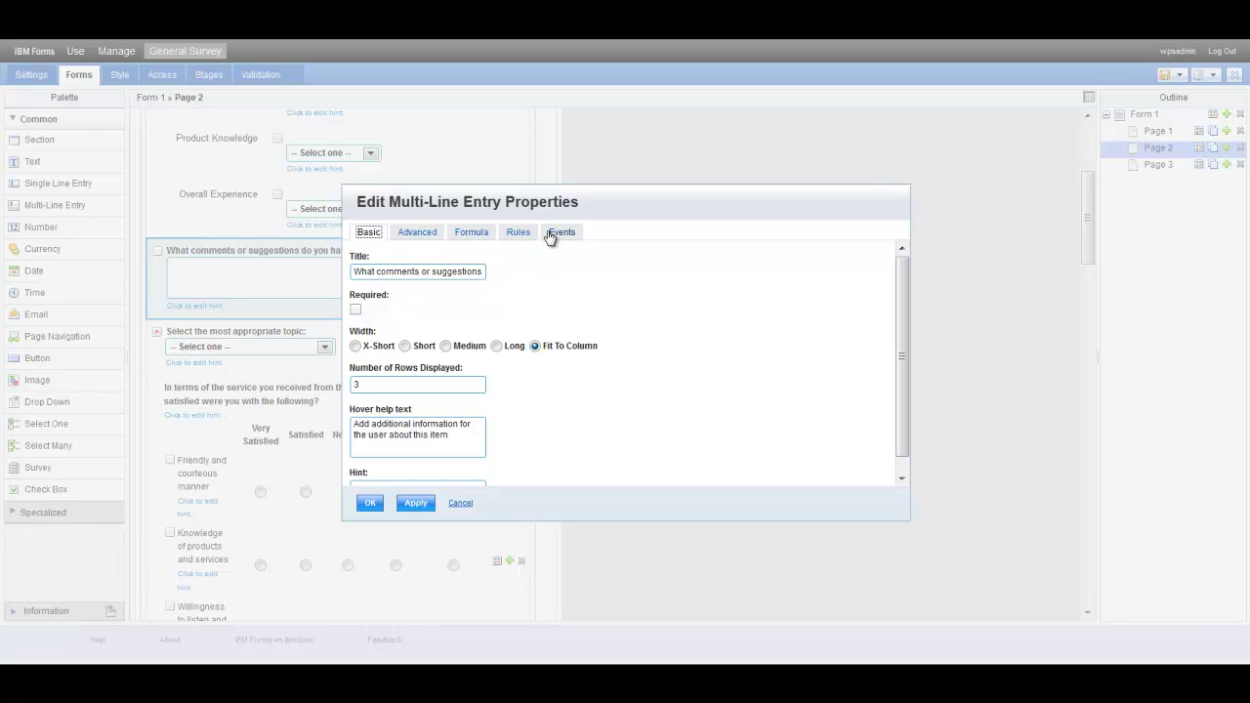
# - Set a rule to hide the comments question when its conditions are not met
pyautogui.click(517, 233)
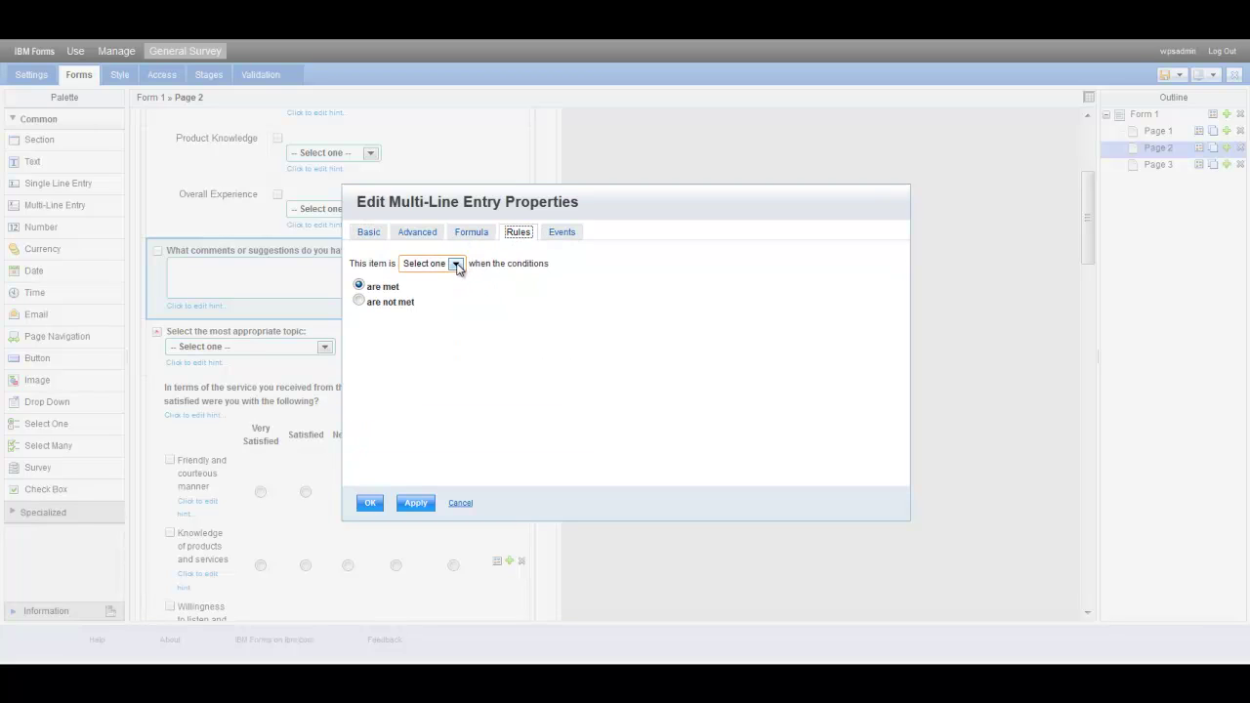
pyautogui.click(456, 265)
pyautogui.click(432, 290)
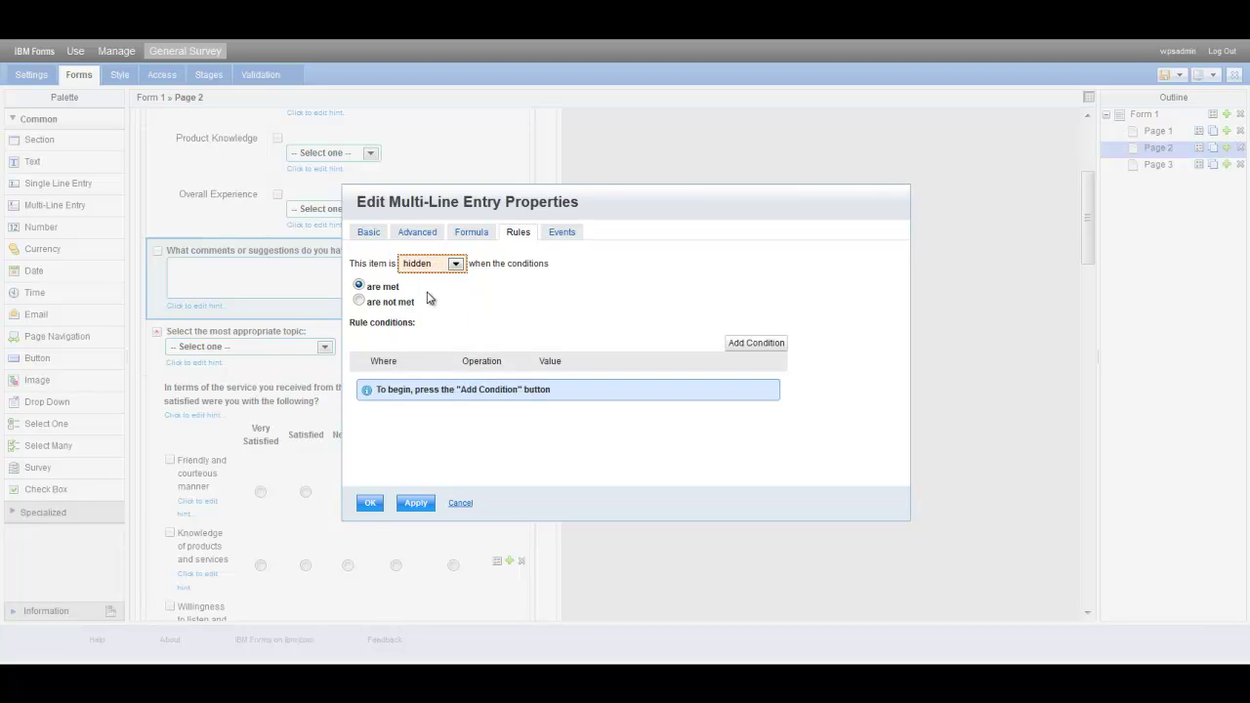
pyautogui.click(359, 301)
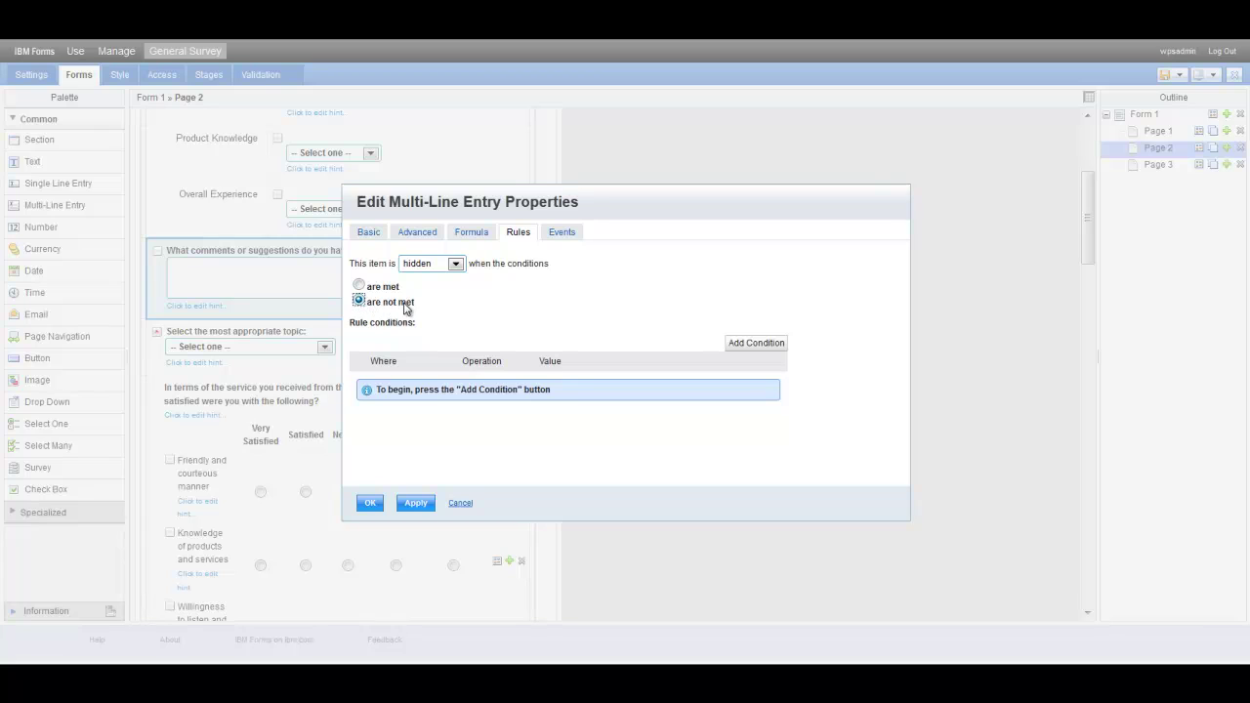
# - Add the condition F_OverallExp Equals Dissatisfied, followed by an OR condition row
pyautogui.click(748, 343)
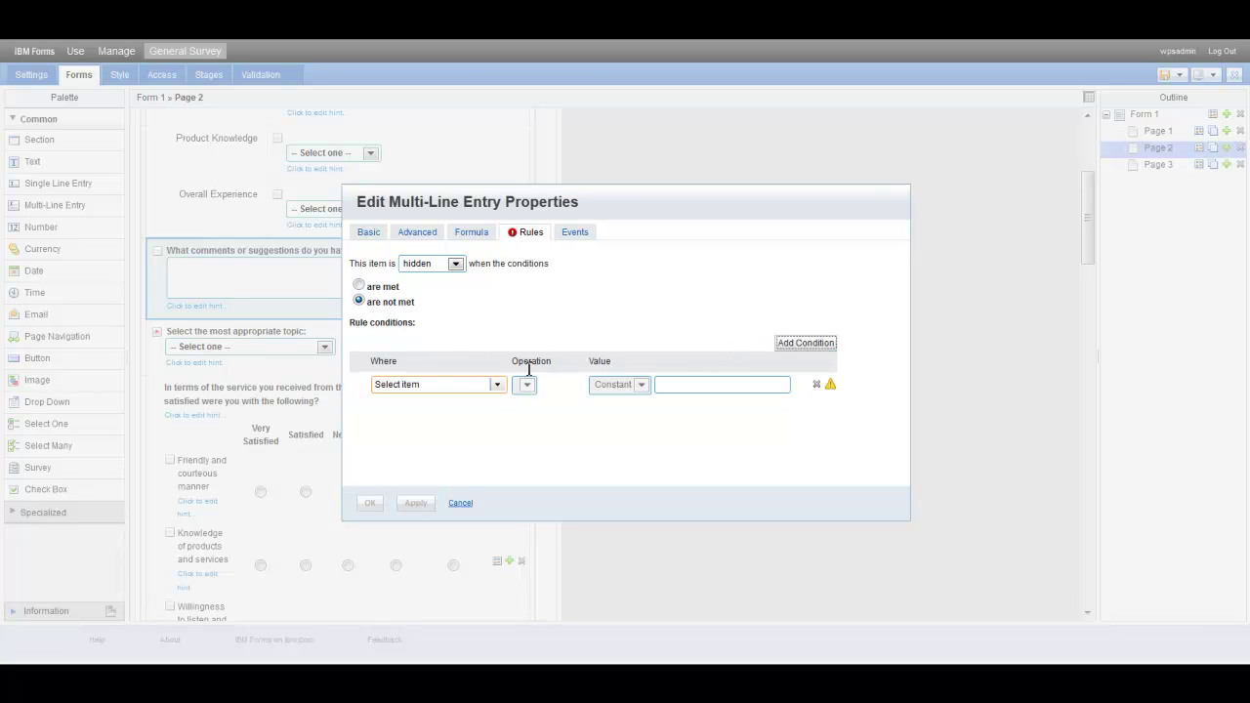
pyautogui.click(498, 386)
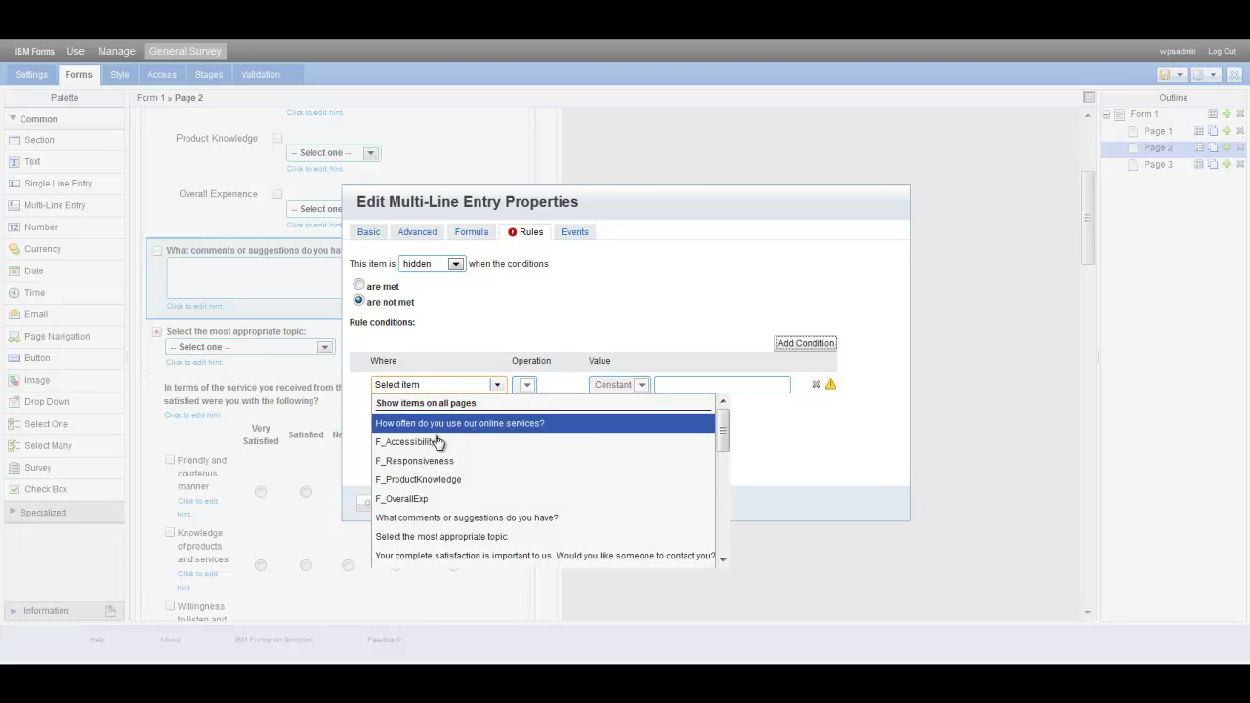
pyautogui.click(418, 499)
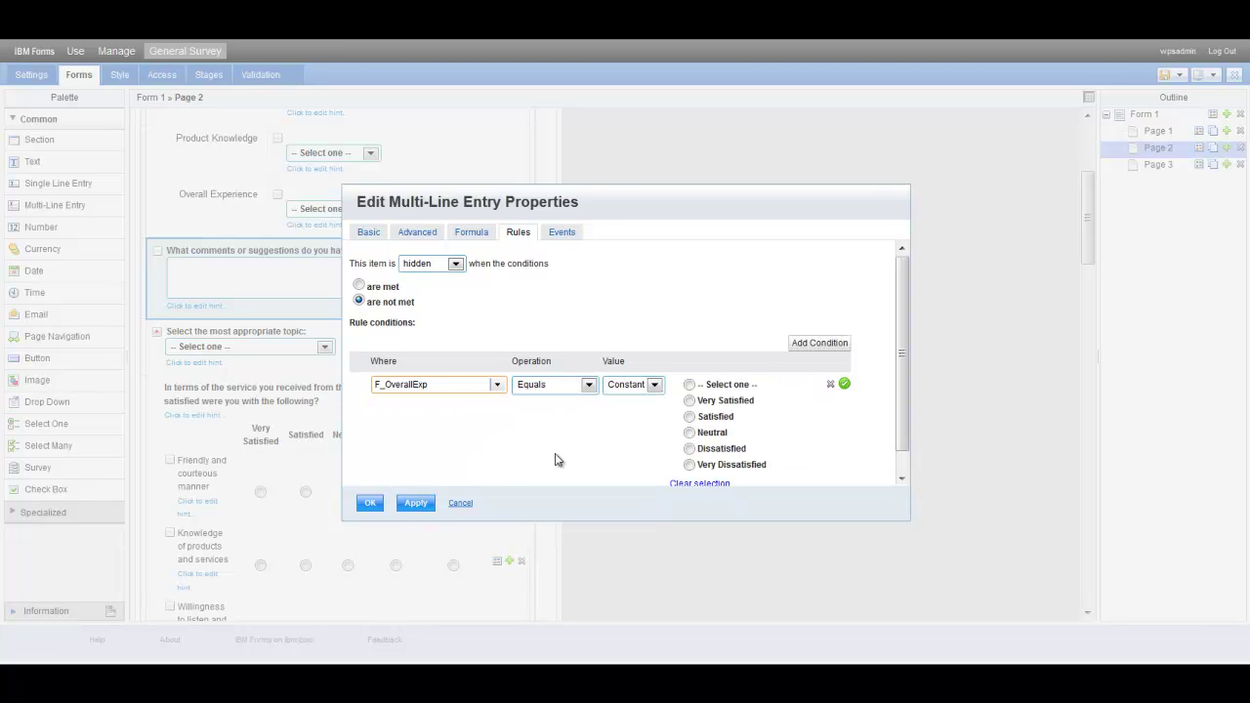
pyautogui.click(690, 449)
pyautogui.click(814, 347)
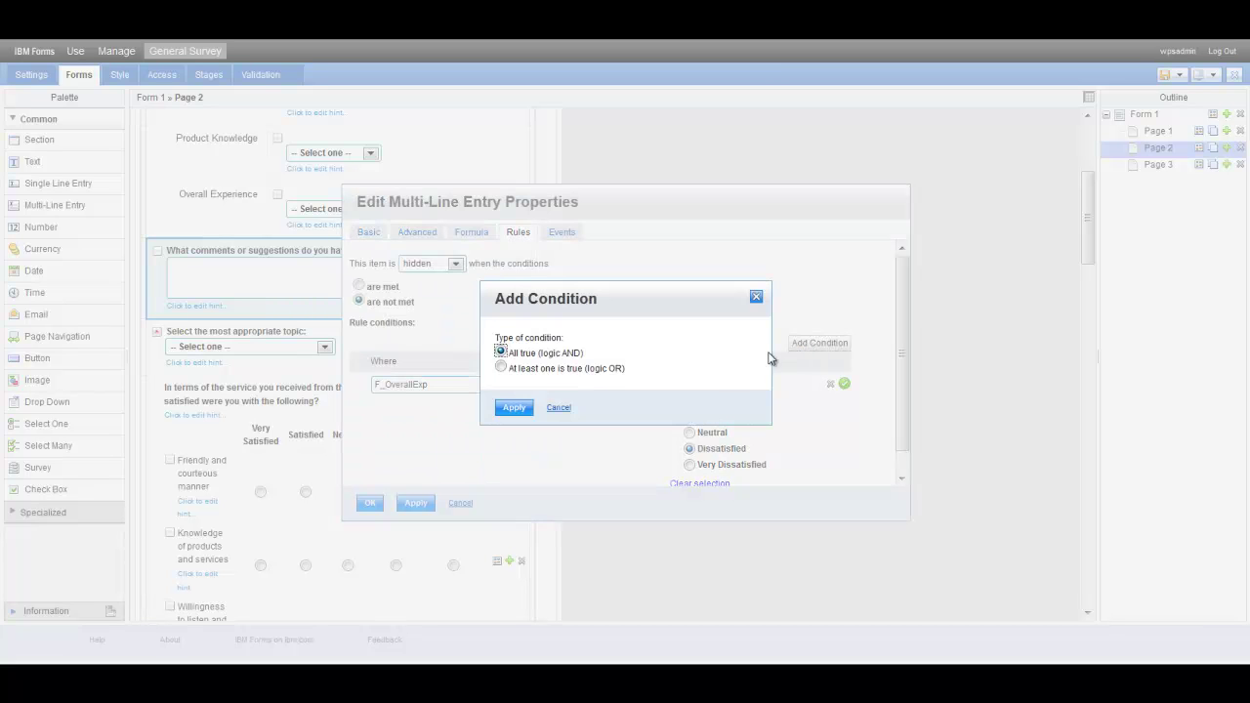
pyautogui.click(500, 368)
pyautogui.click(510, 408)
pyautogui.click(510, 408)
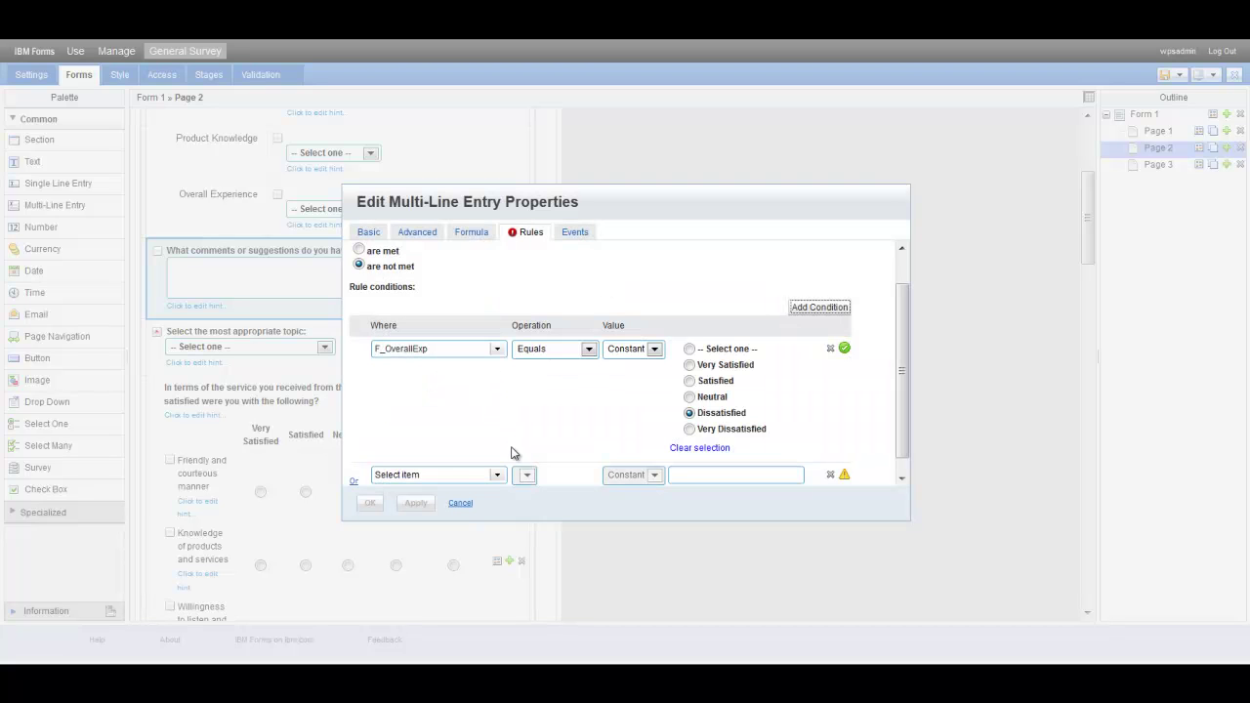
# - Set the OR condition to F_OverallExp Equals Very Dissatisfied and apply the rule
pyautogui.scroll(-1, 904, 369)
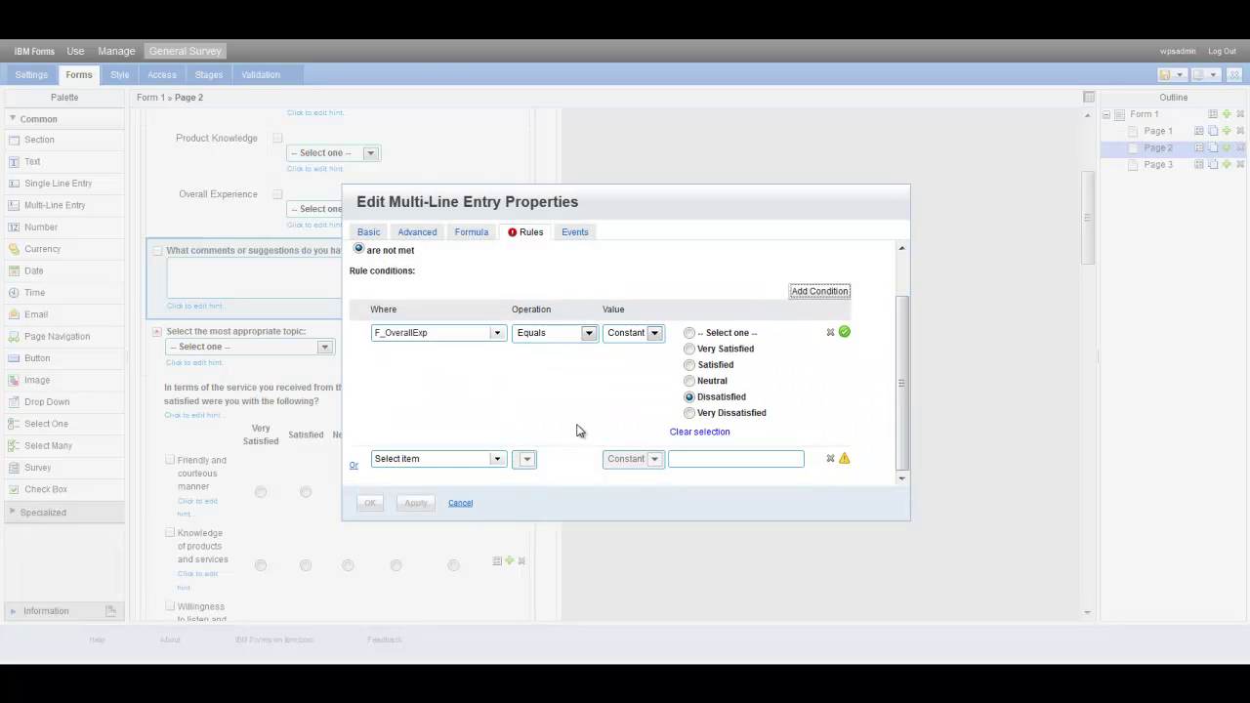
pyautogui.click(497, 459)
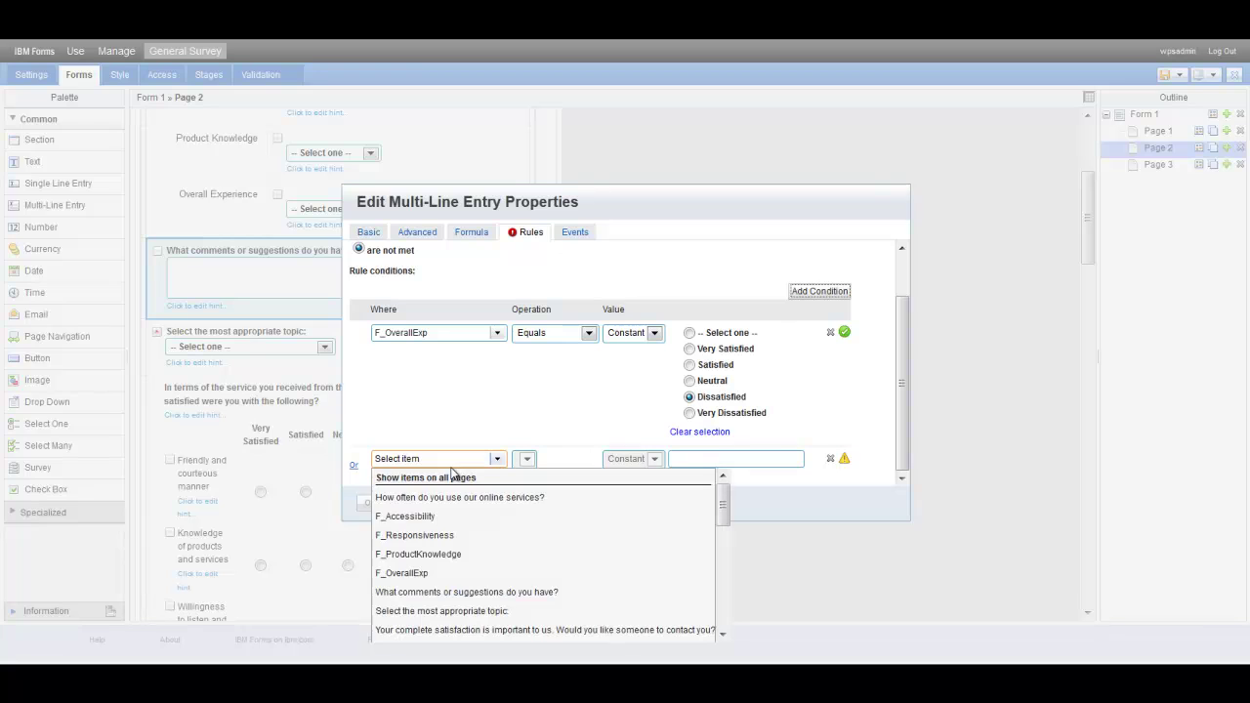
pyautogui.click(427, 573)
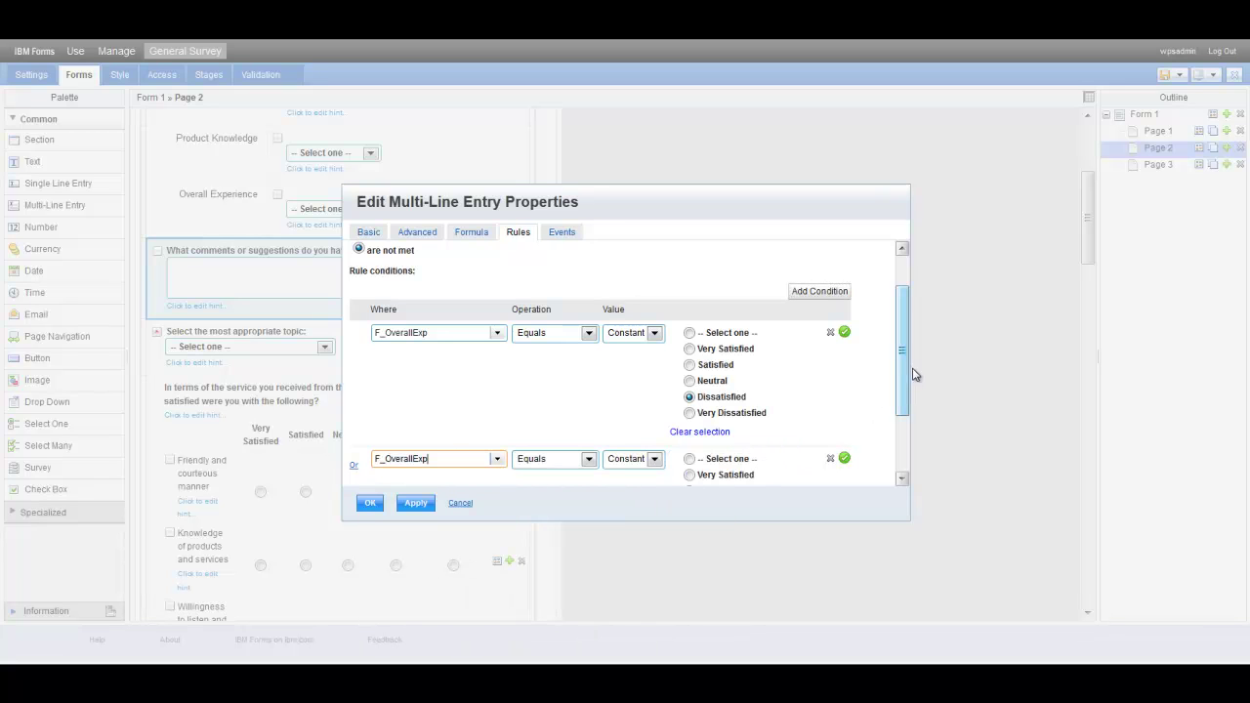
pyautogui.moveTo(907, 371); pyautogui.dragTo(907, 427)
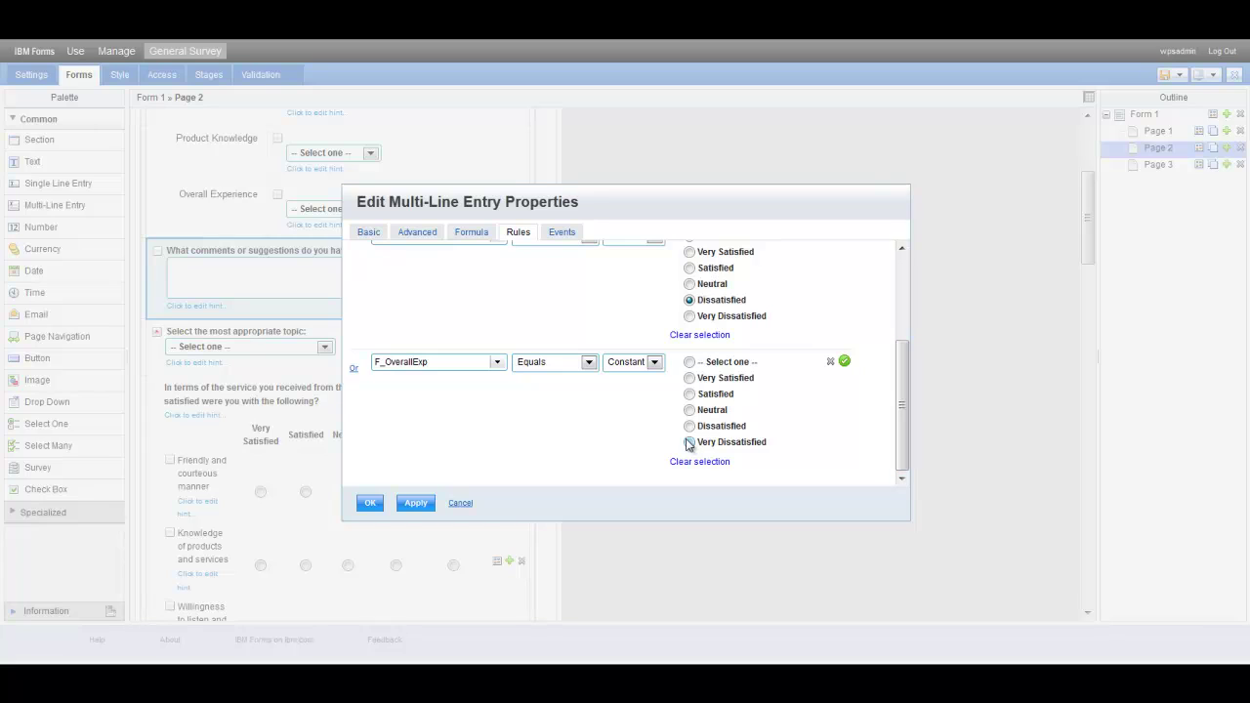
pyautogui.click(689, 442)
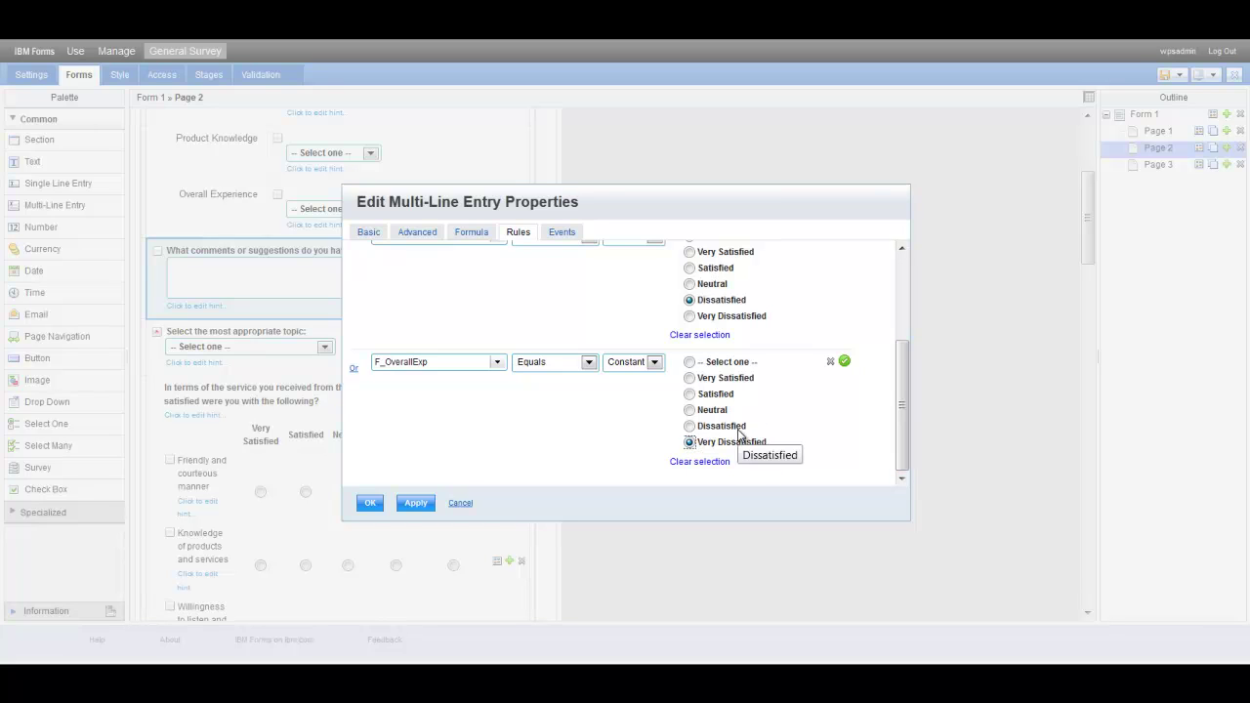
pyautogui.click(415, 502)
pyautogui.click(371, 504)
pyautogui.click(371, 505)
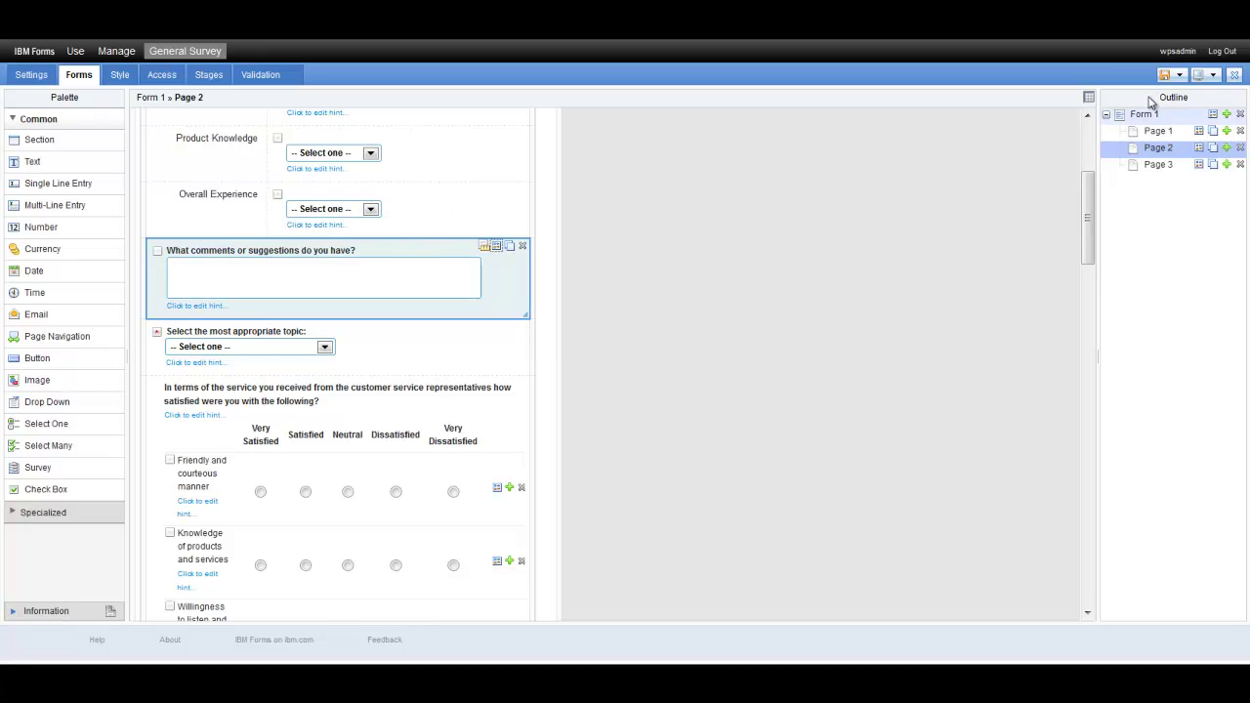
# - Save the General Survey edits and go back to the Manage applications list
pyautogui.click(1180, 79)
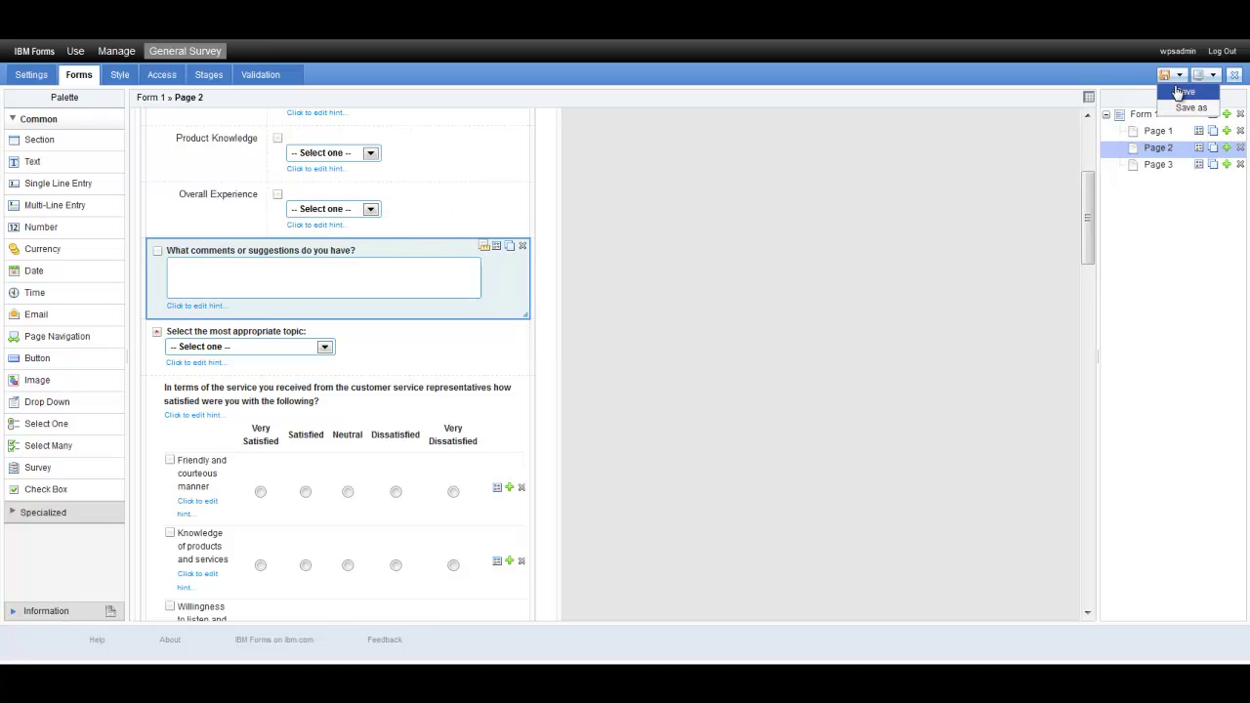
pyautogui.click(1182, 92)
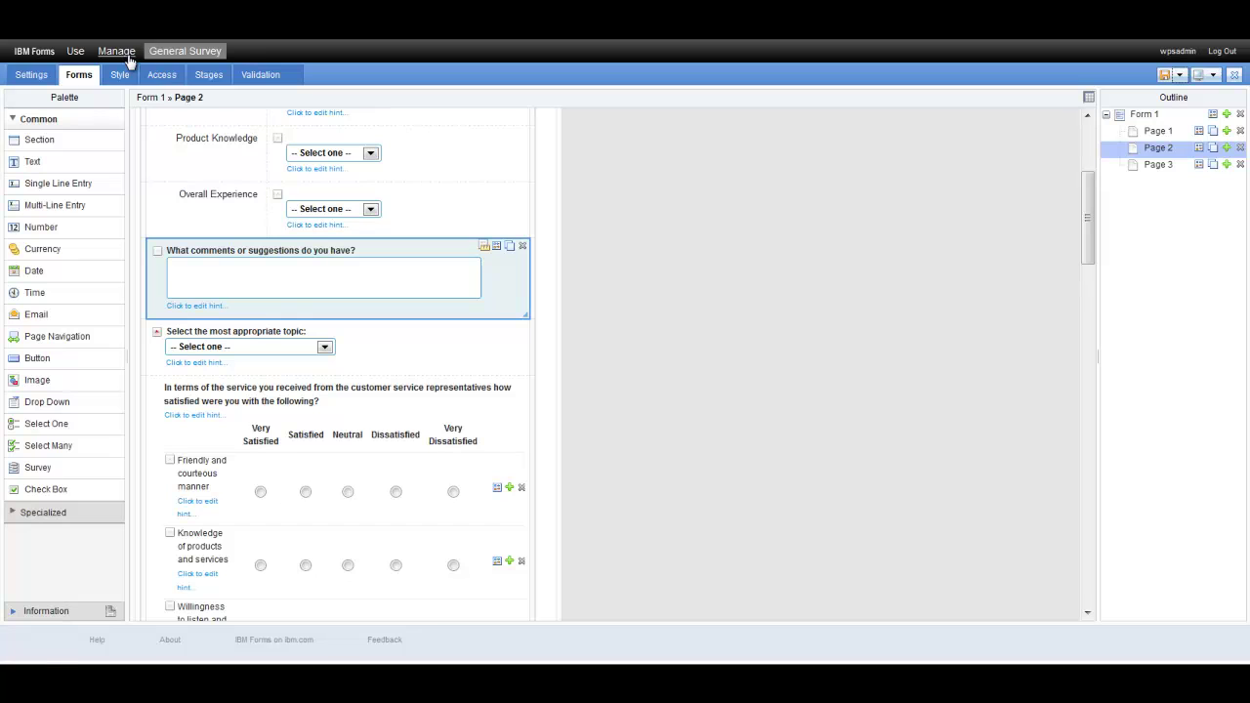
pyautogui.click(121, 54)
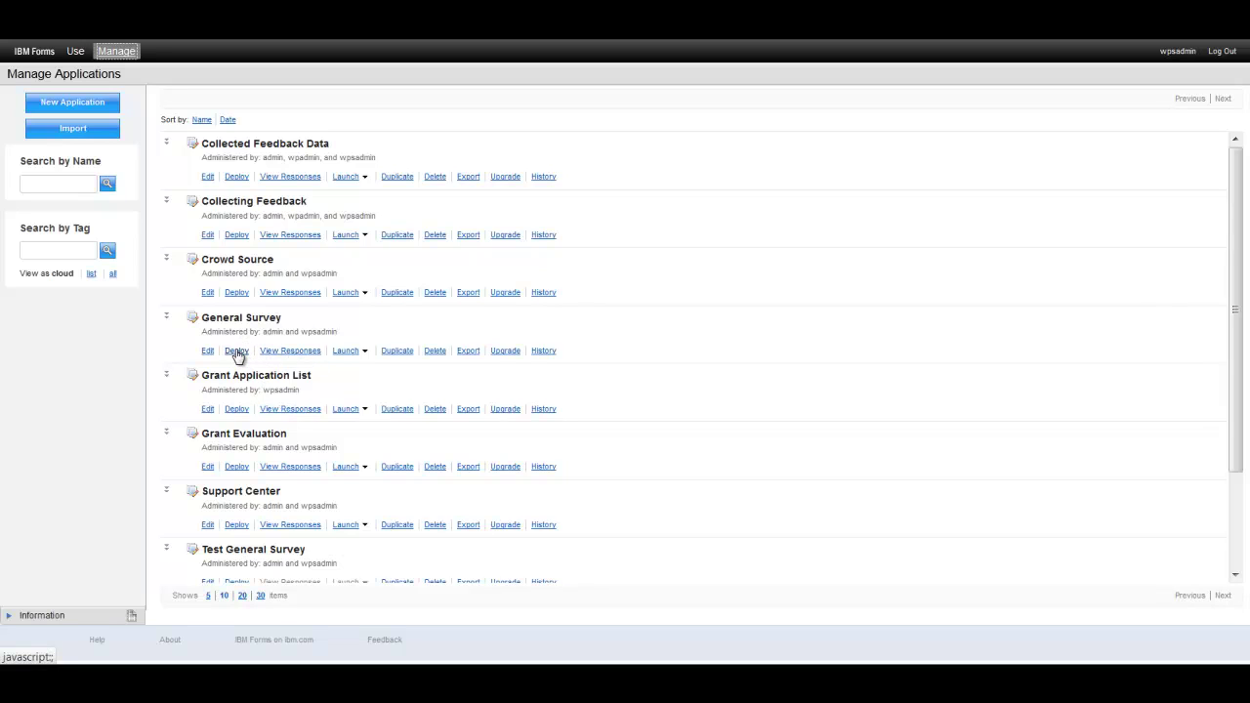
# - Update General Survey's deployment with Delete previous submissions checked, then launch the Customer Survey page
pyautogui.click(237, 351)
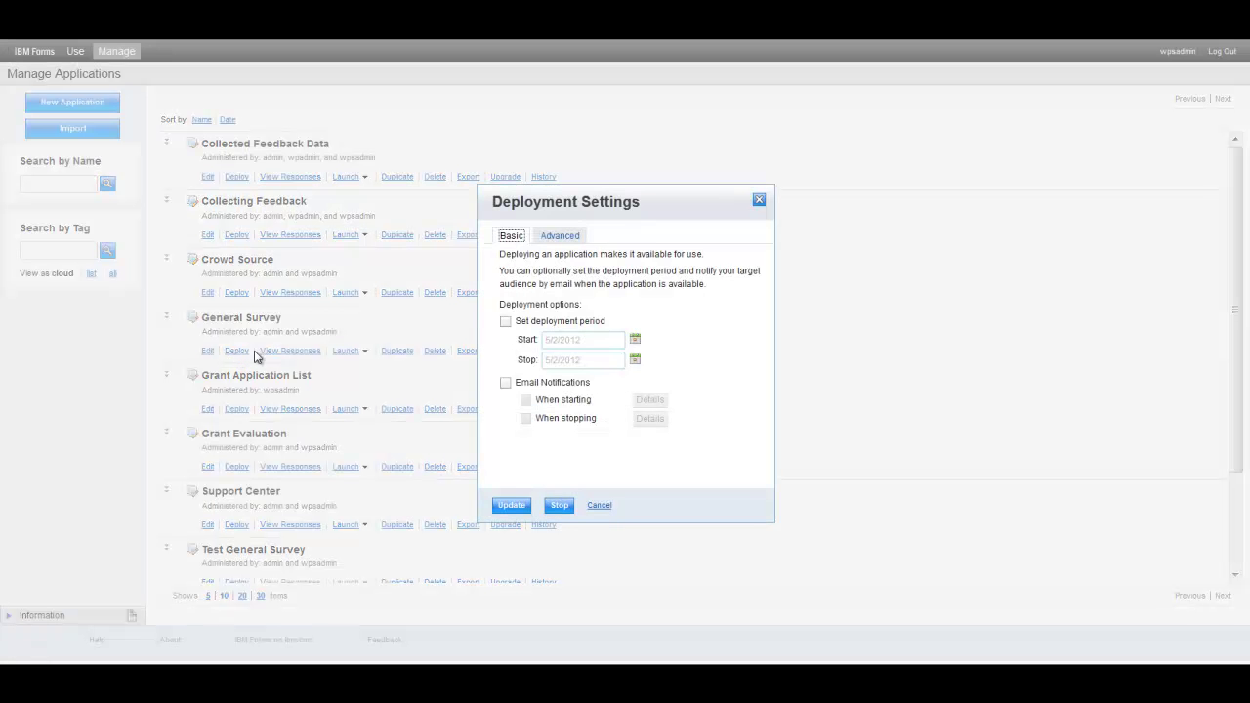
pyautogui.click(561, 238)
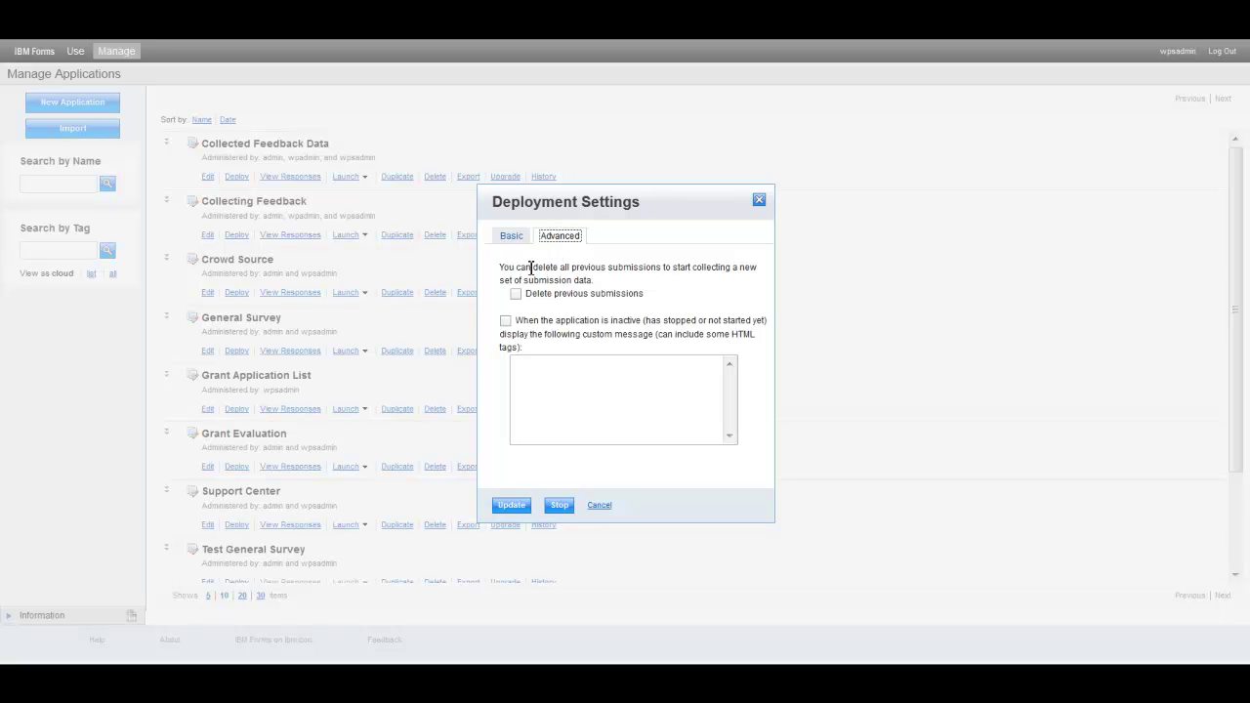
pyautogui.click(516, 297)
pyautogui.click(496, 398)
pyautogui.click(512, 506)
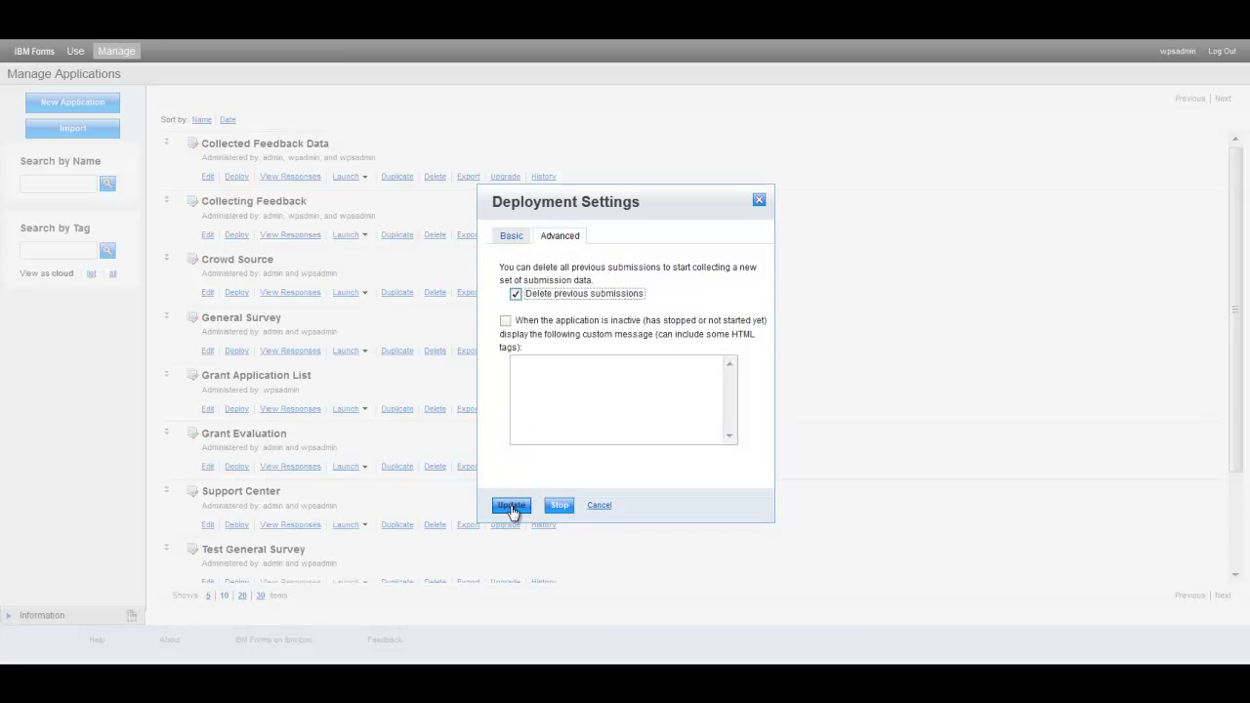
pyautogui.click(511, 506)
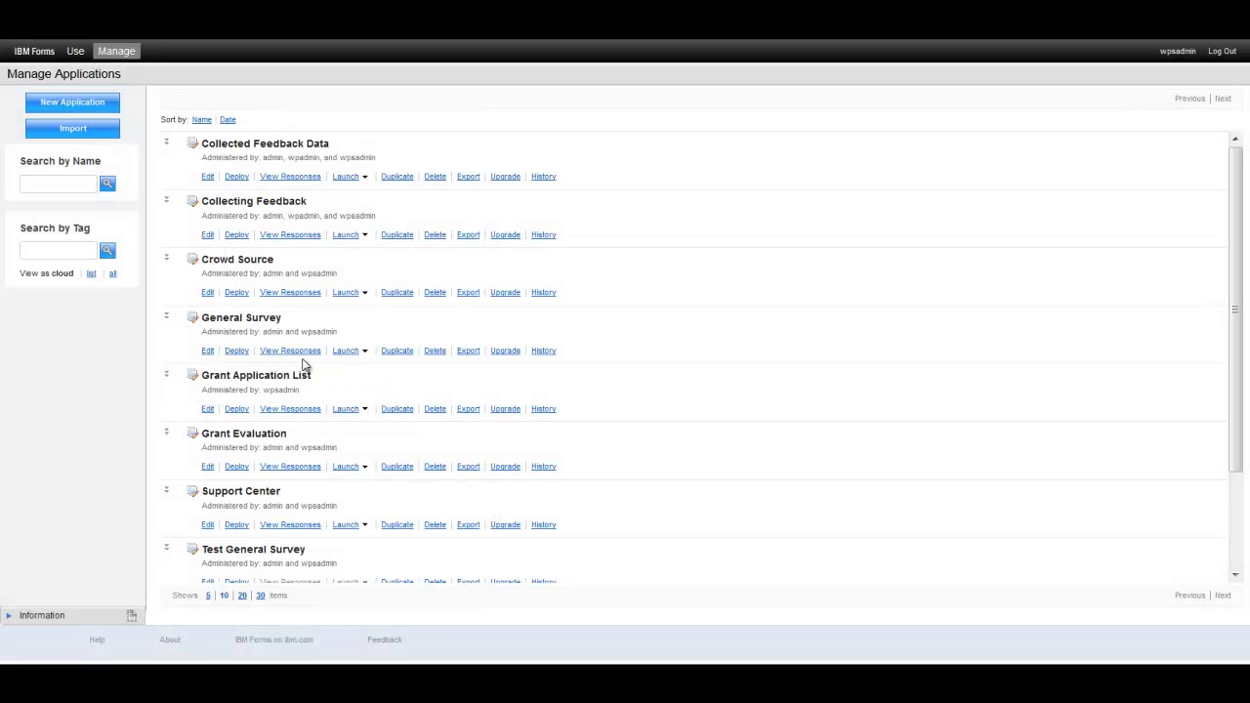
pyautogui.click(346, 352)
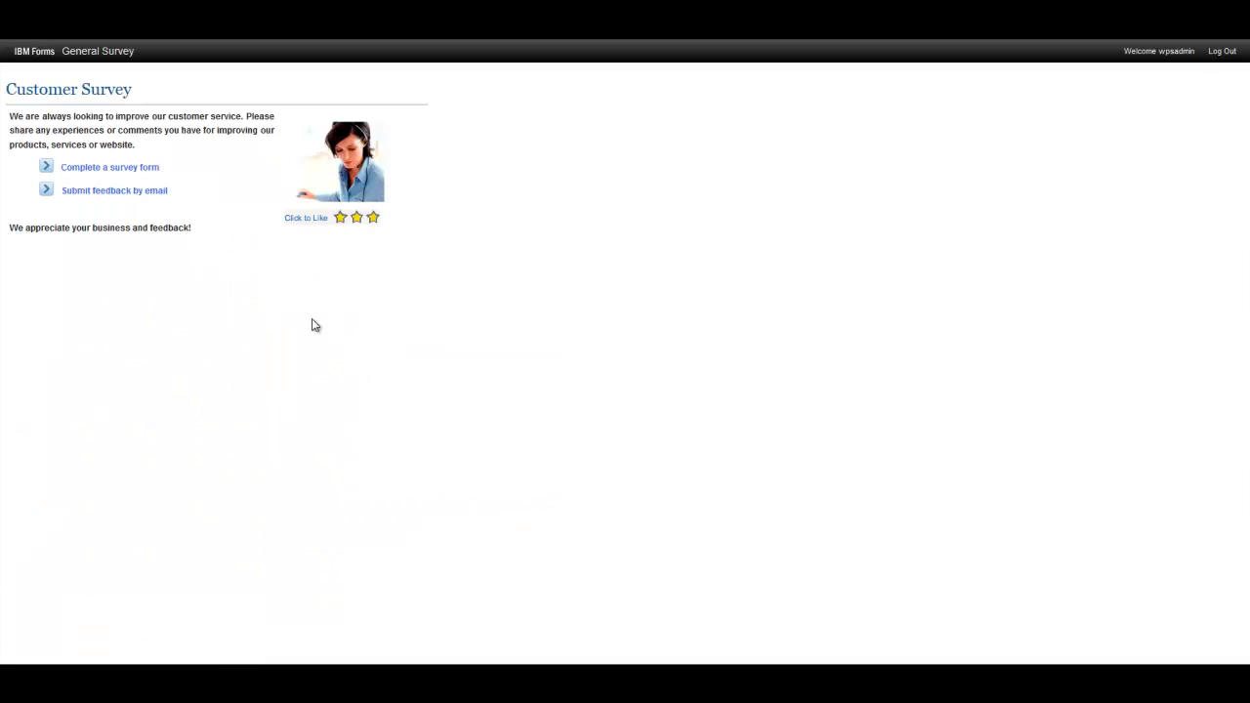
# - Start a survey form and answer the How often question with Seldom
pyautogui.click(48, 168)
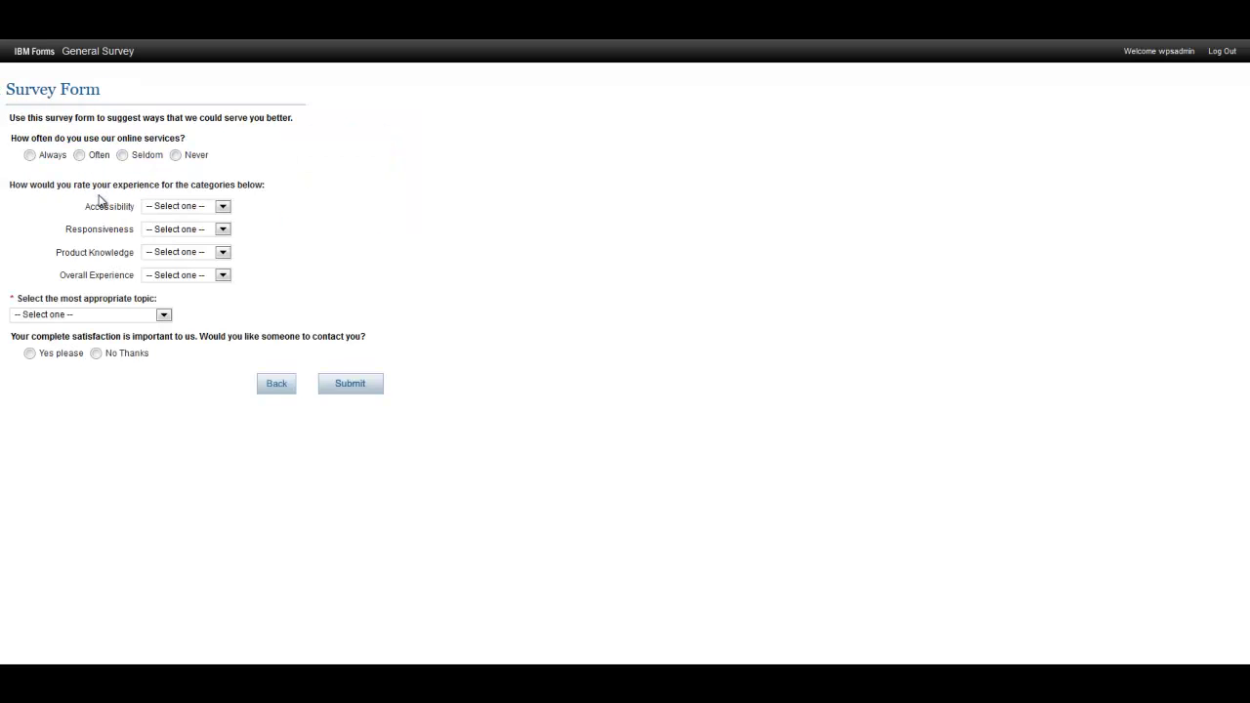
pyautogui.click(30, 157)
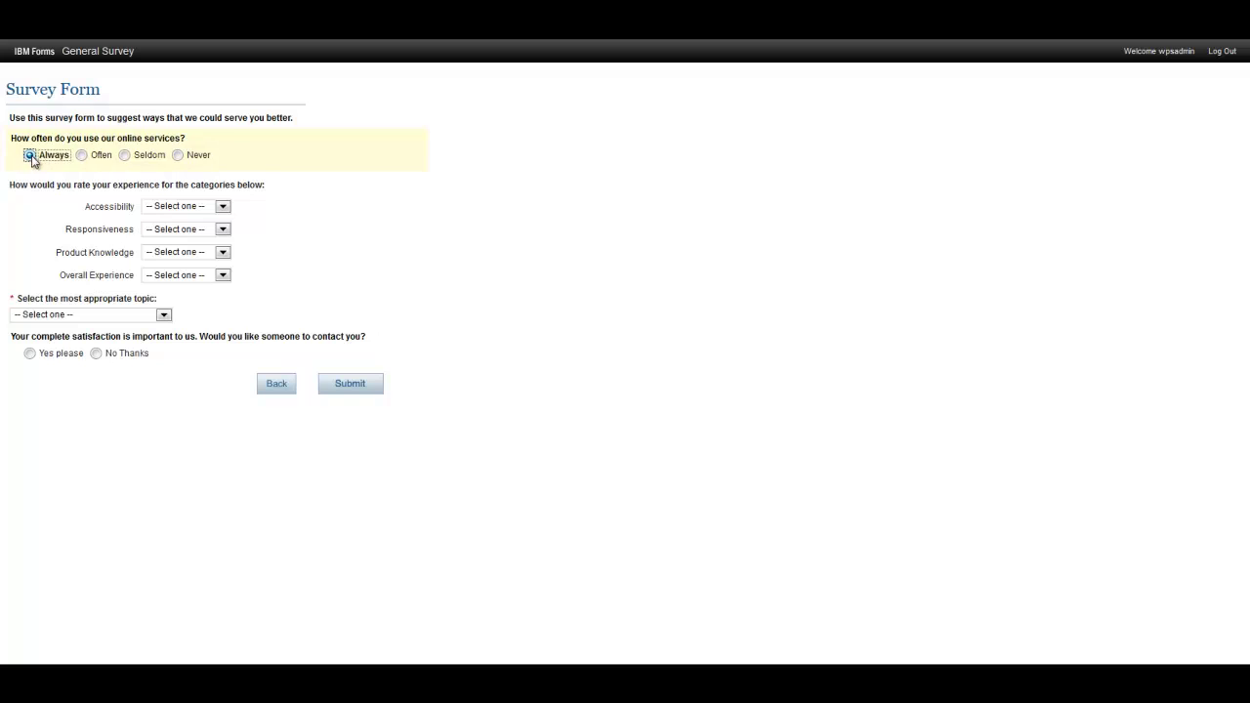
pyautogui.click(125, 155)
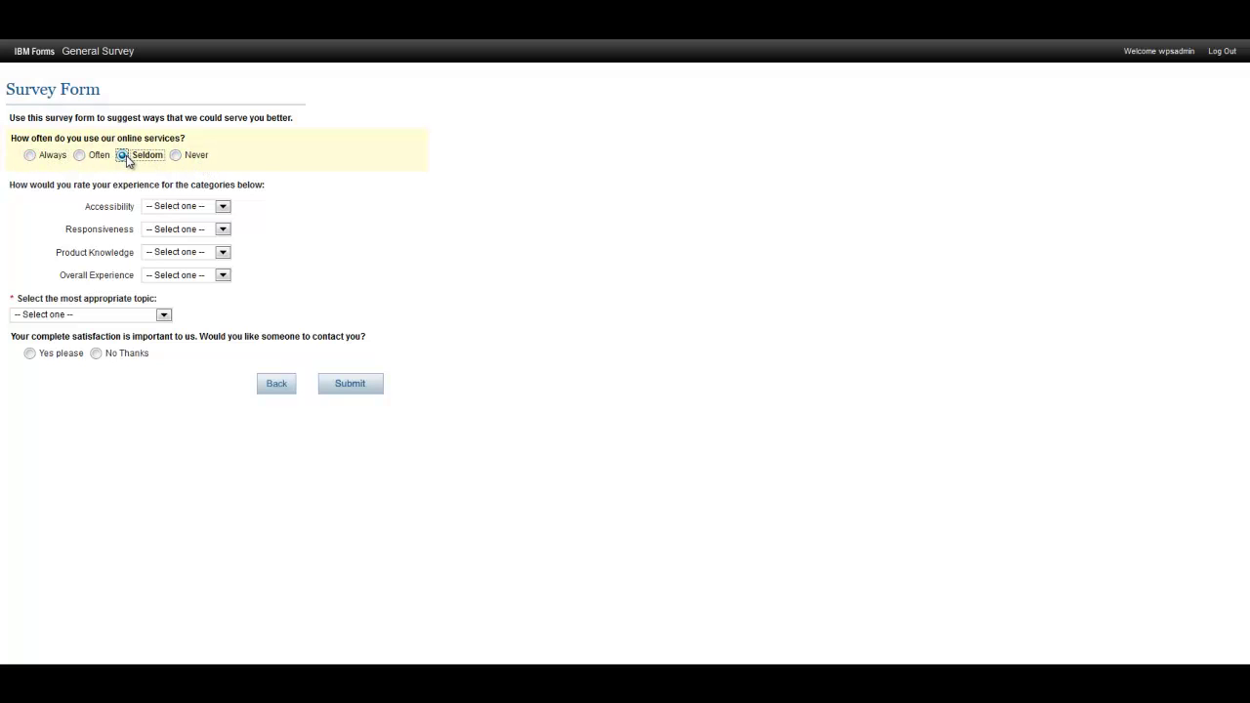
# - Try Overall Experience as Very Satisfied, Satisfied, Neutral, then Dissatisfied to reveal the comments box
pyautogui.click(224, 277)
pyautogui.click(191, 306)
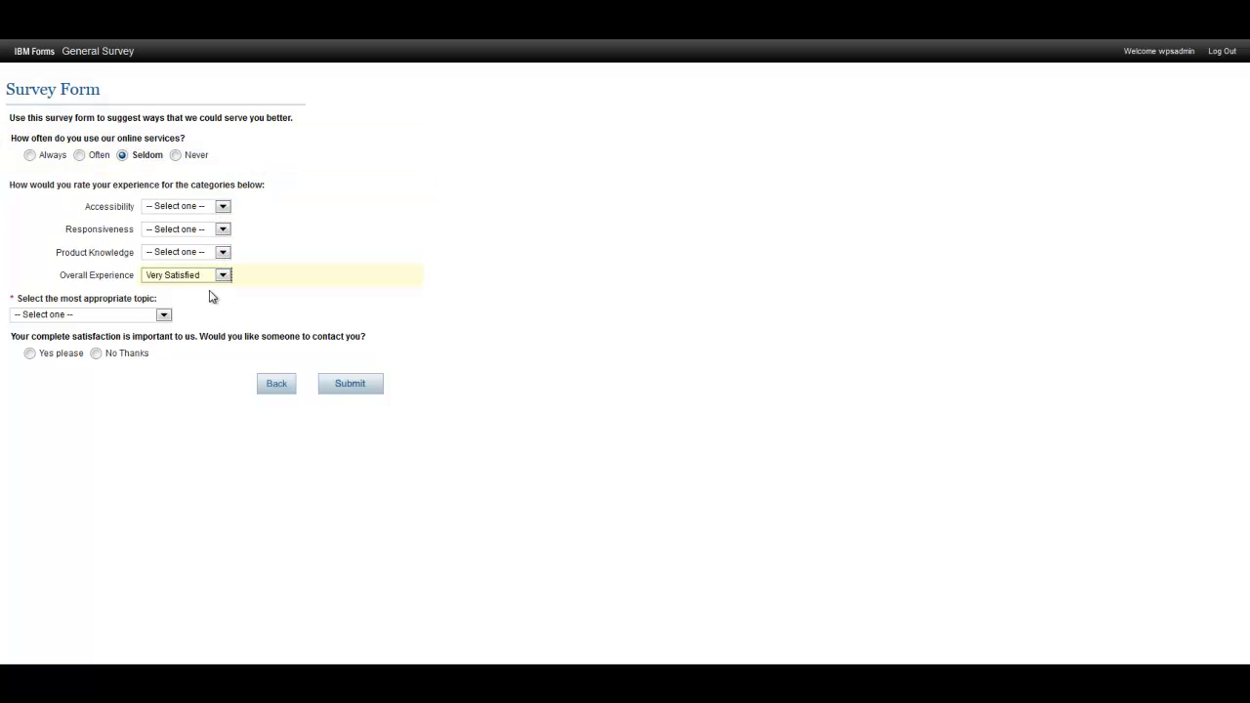
pyautogui.click(223, 276)
pyautogui.click(189, 320)
pyautogui.click(224, 277)
pyautogui.click(189, 330)
pyautogui.click(222, 274)
pyautogui.click(195, 342)
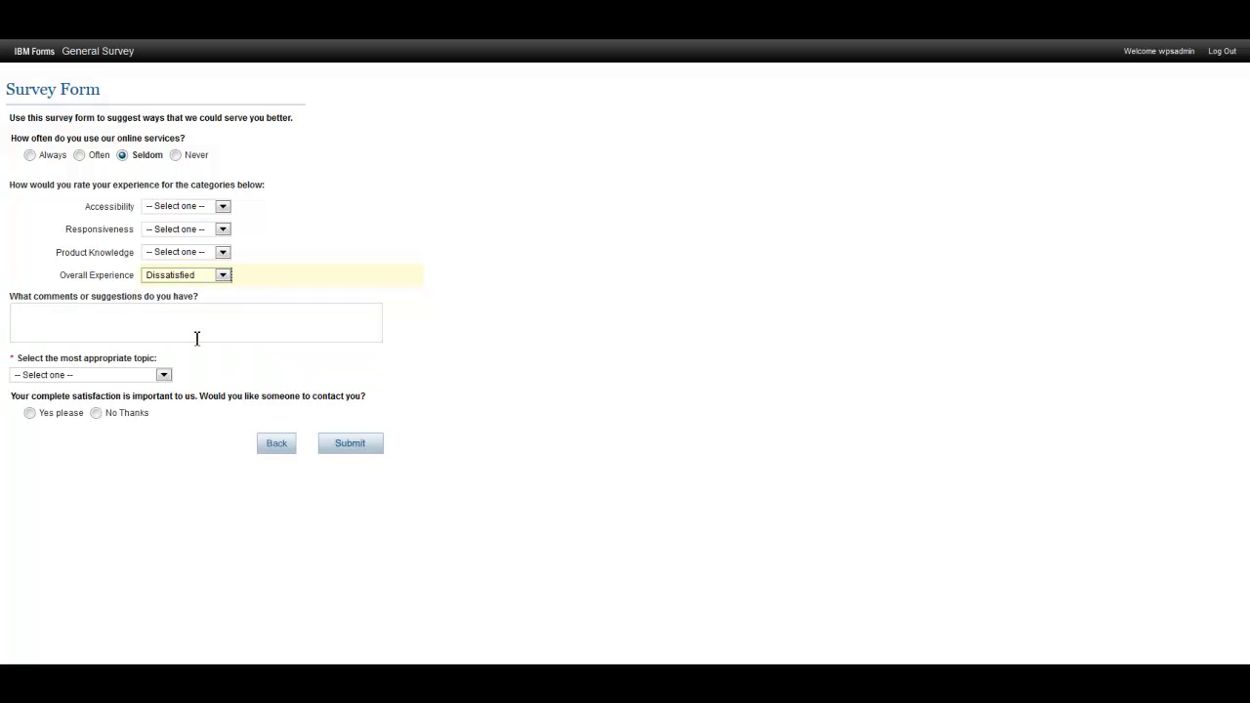